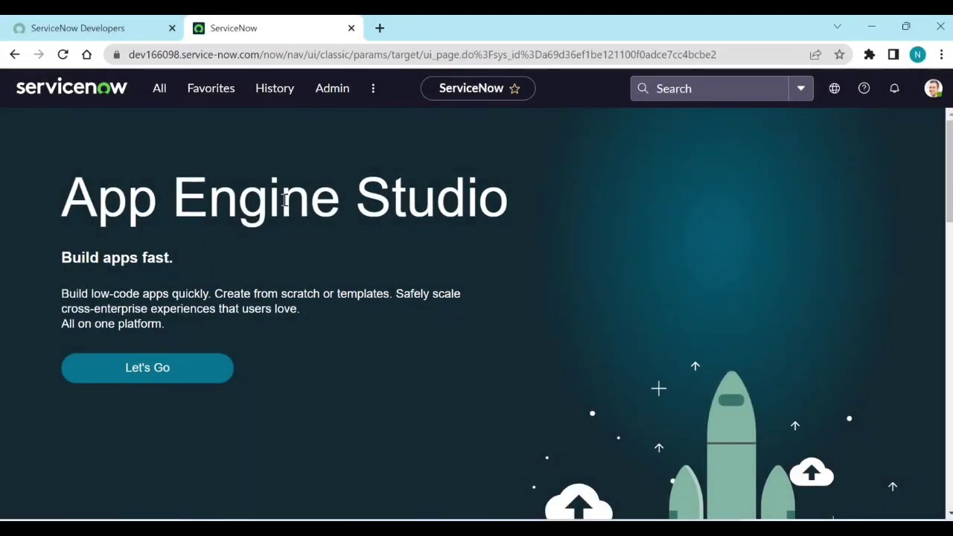
Filter the navigator for 'maintain' and open Maintain Items' catalog list in a new tab.
left_click(161, 101)
left_click(147, 130)
type("maintain")
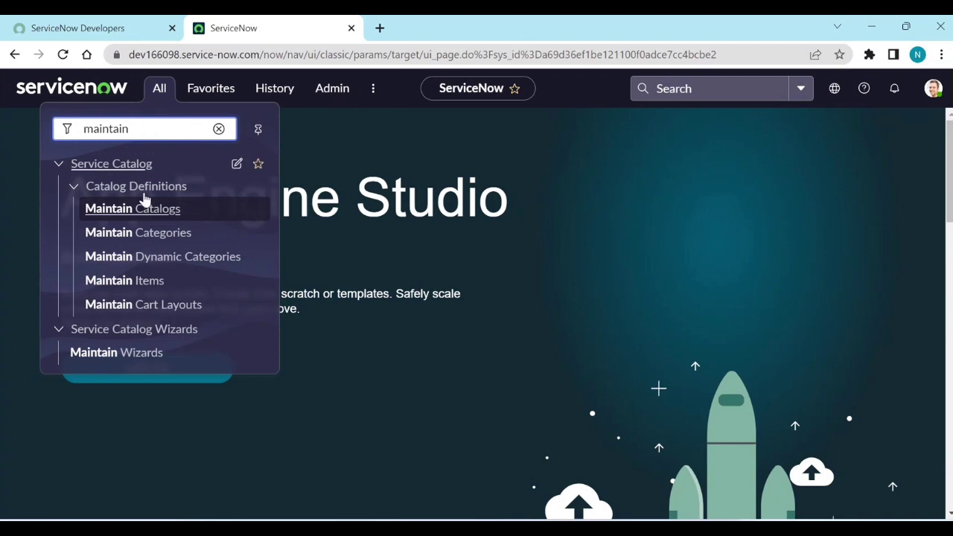
middle_click(142, 280)
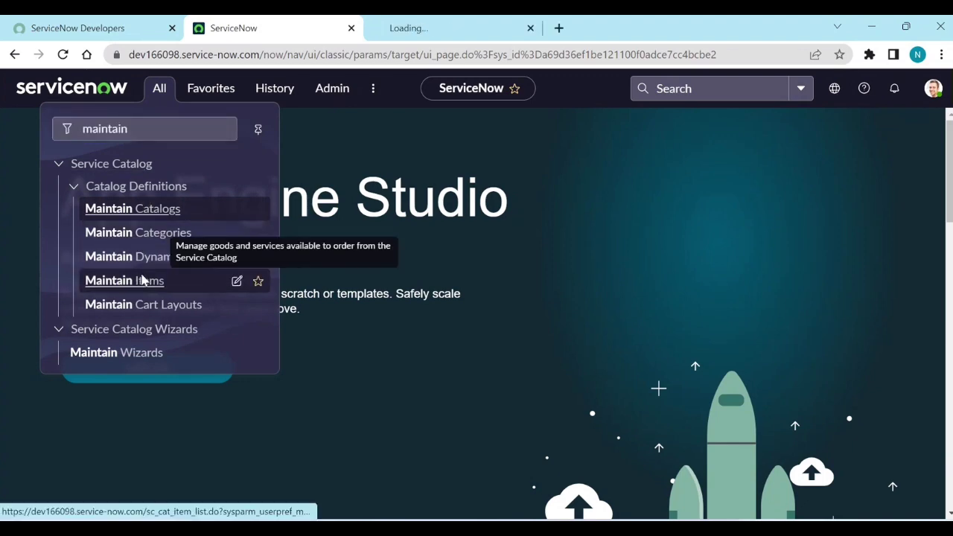
left_click(428, 33)
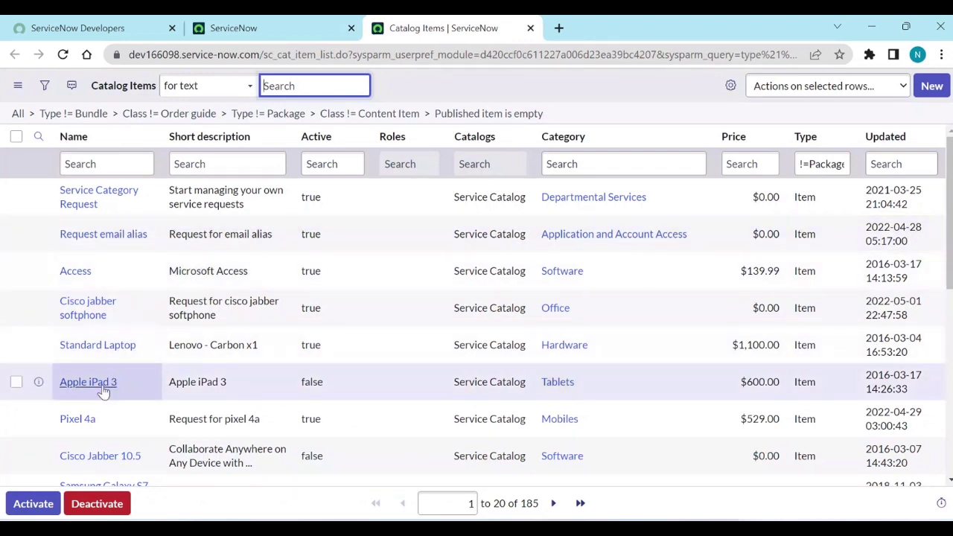
middle_click(102, 389)
left_click(607, 32)
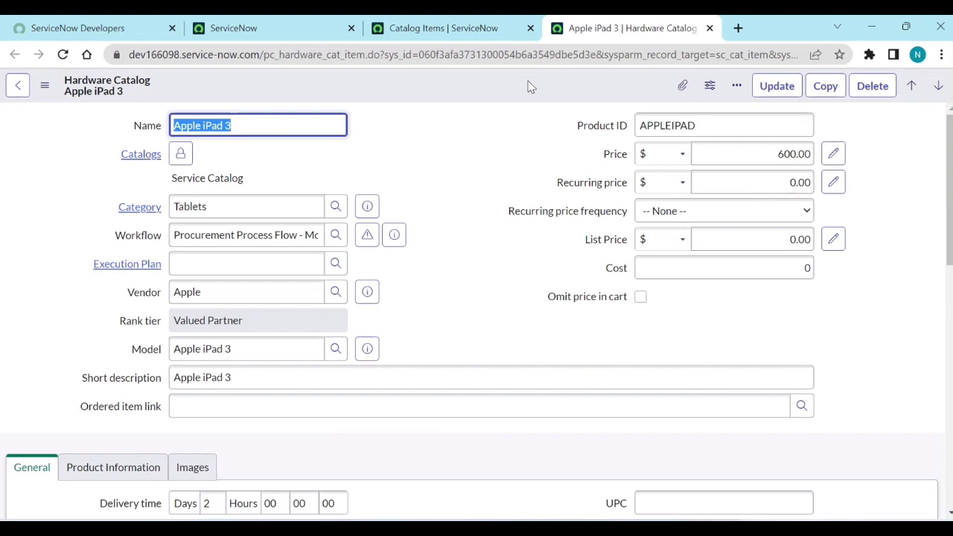
left_click(577, 97)
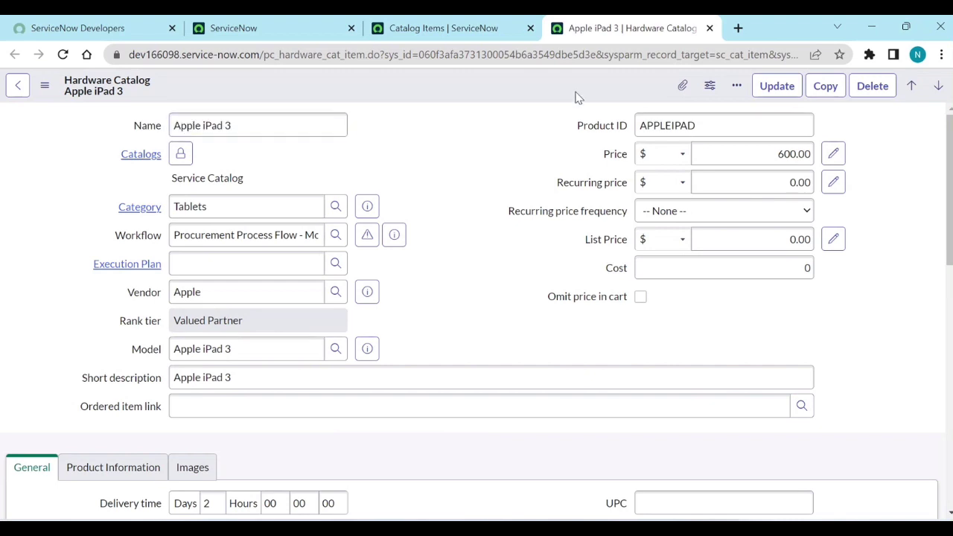
scroll(498, 208, "down", 2)
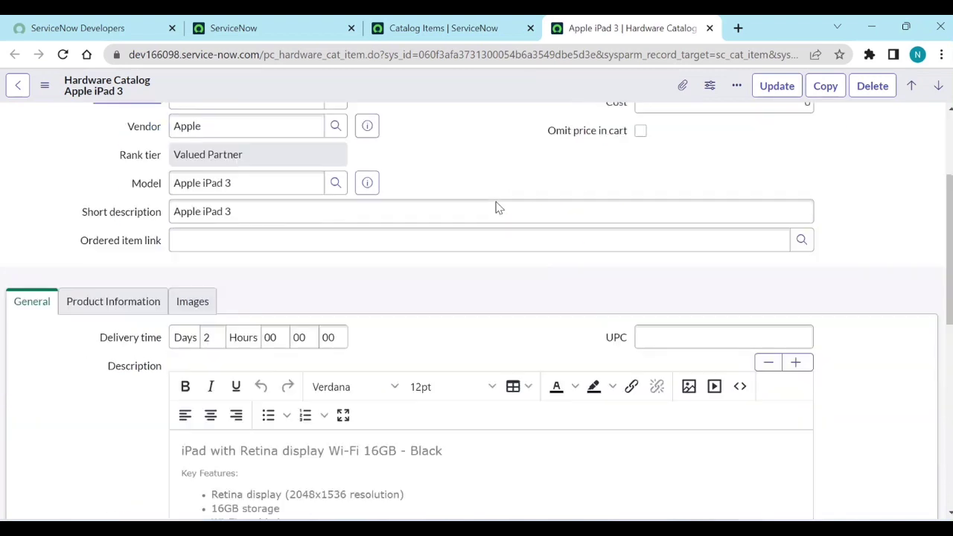
scroll(498, 207, "down", 5)
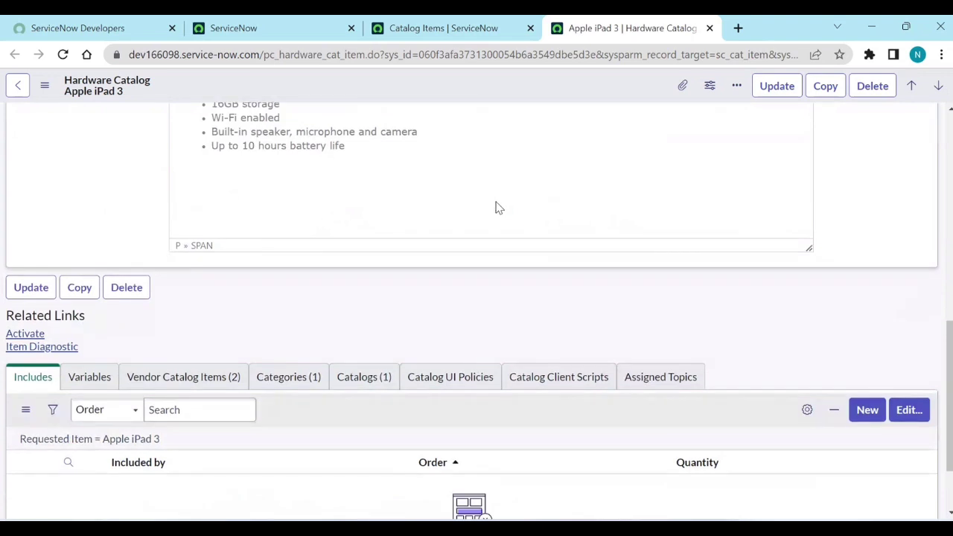
scroll(498, 207, "up", 7)
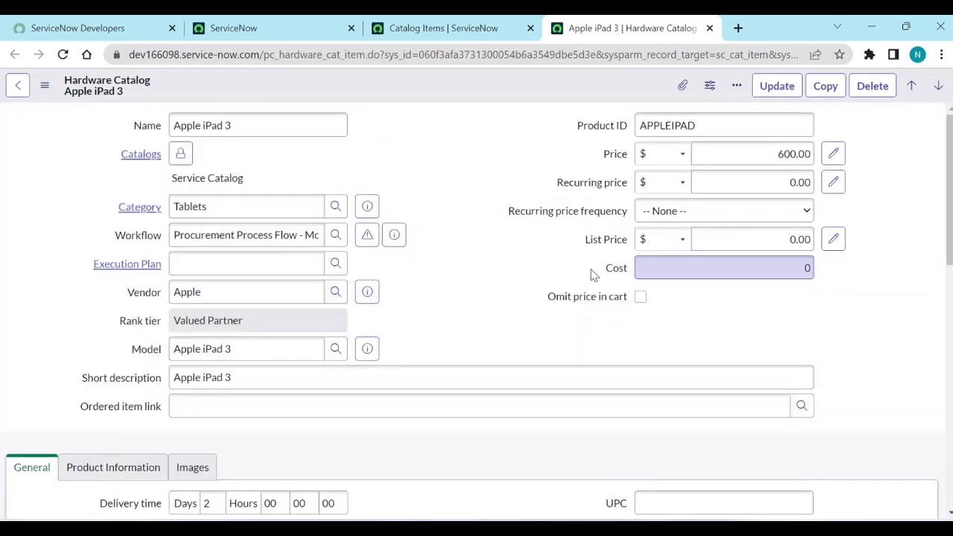
left_click(710, 28)
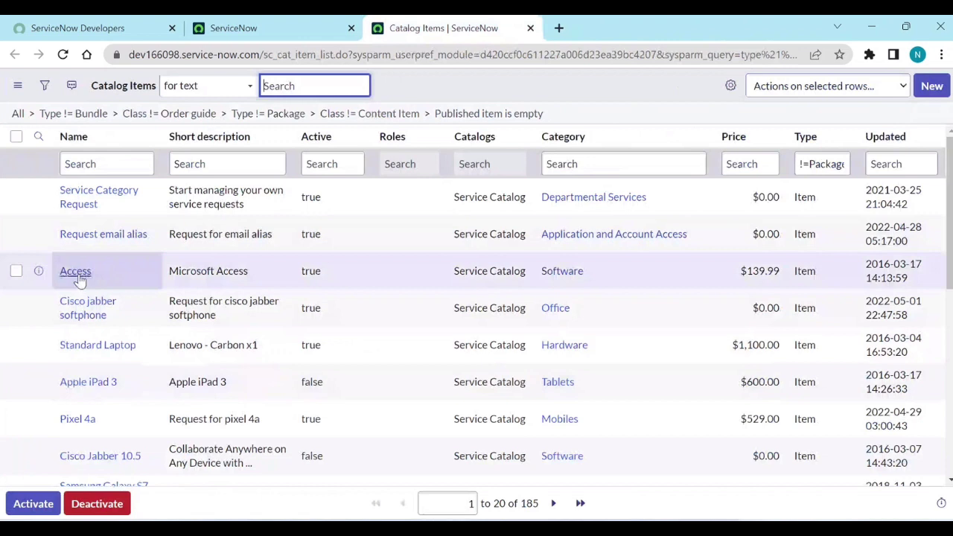
middle_click(77, 274)
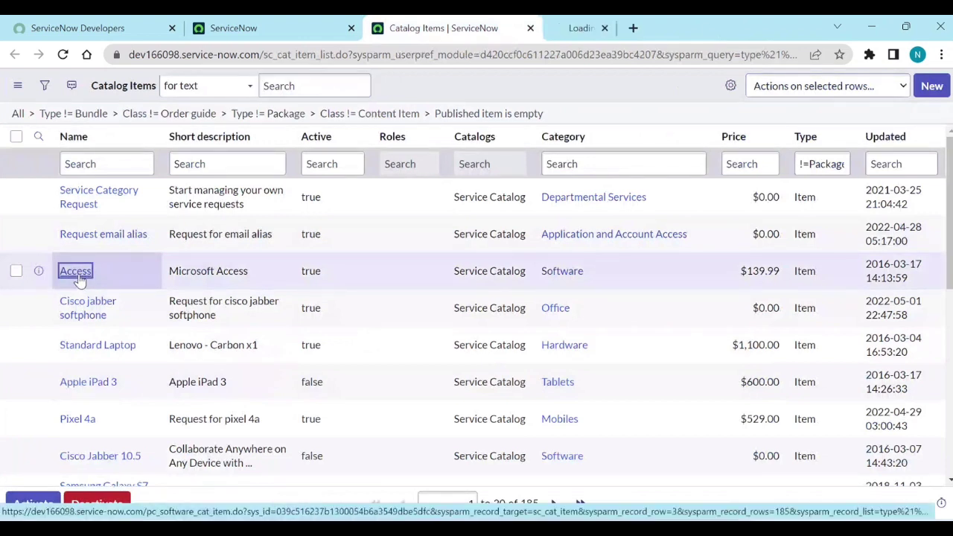
left_click(641, 36)
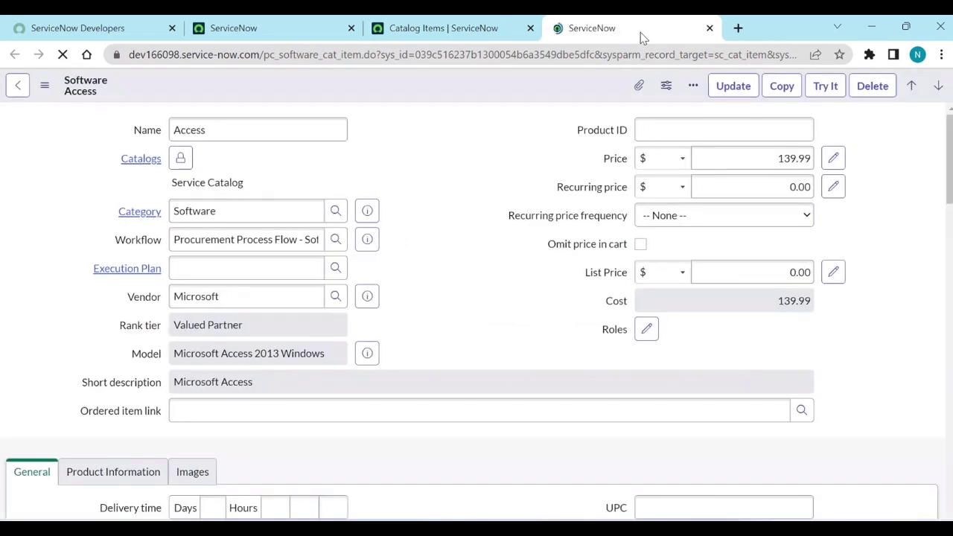
left_click(824, 86)
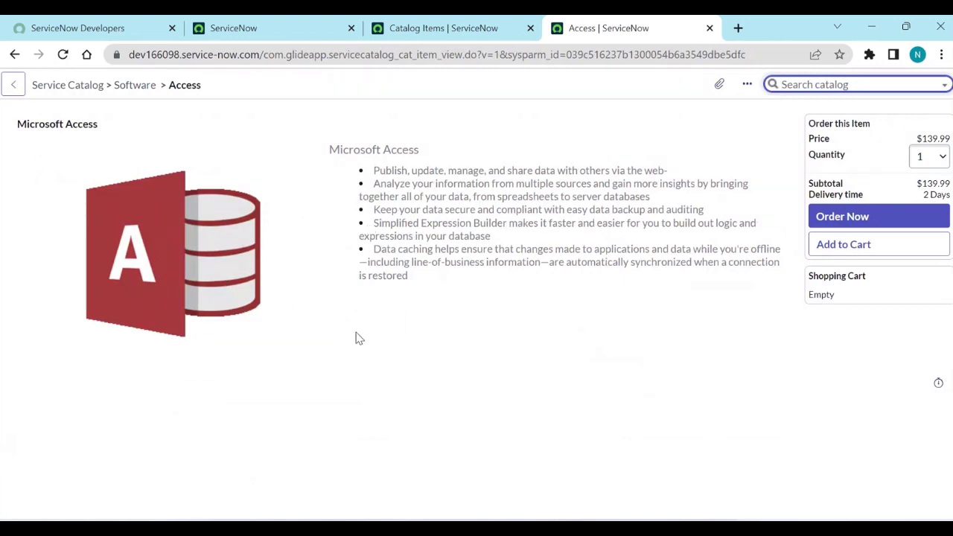
left_click(710, 28)
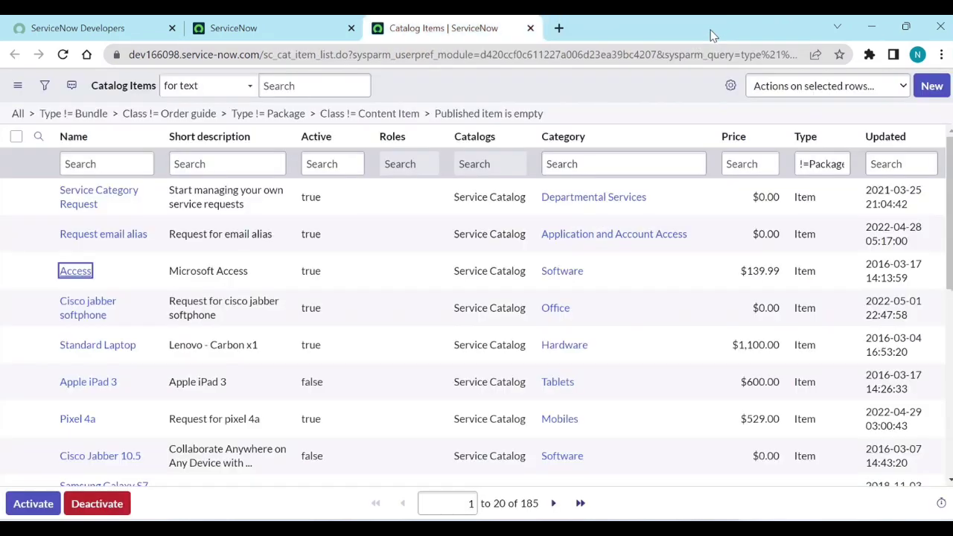
Duplicate the Catalog Items tab and load the Service Portal at the /sp path.
right_click(442, 28)
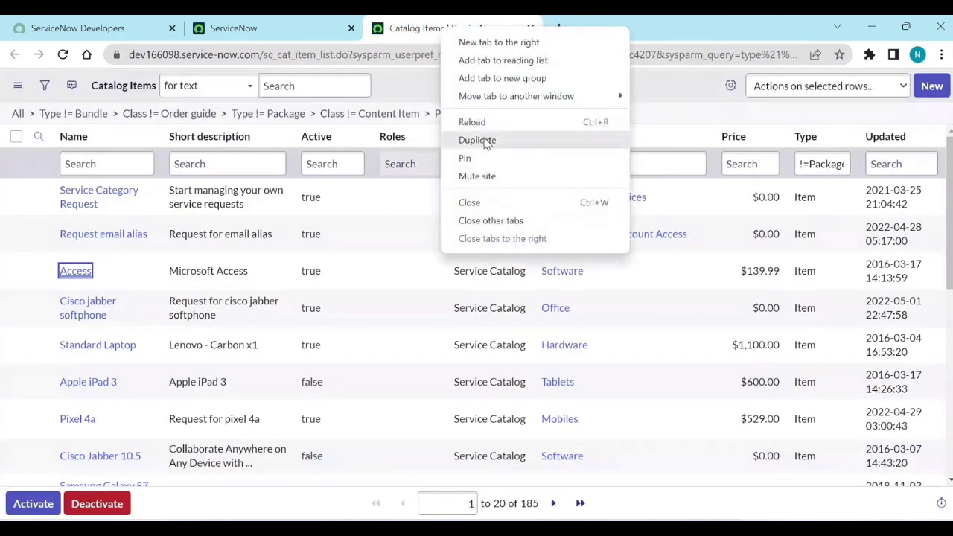
left_click(477, 140)
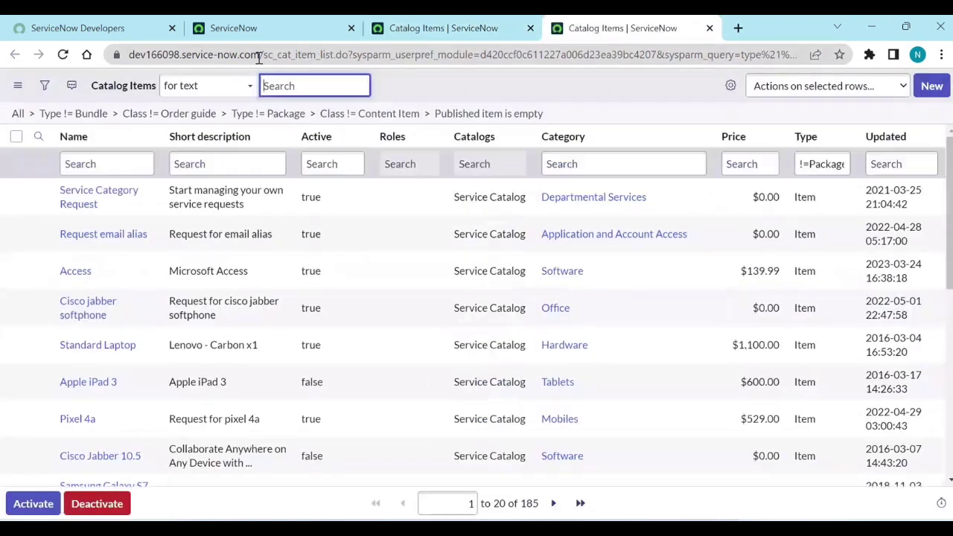
left_click_drag(265, 54, 818, 55)
type("sp")
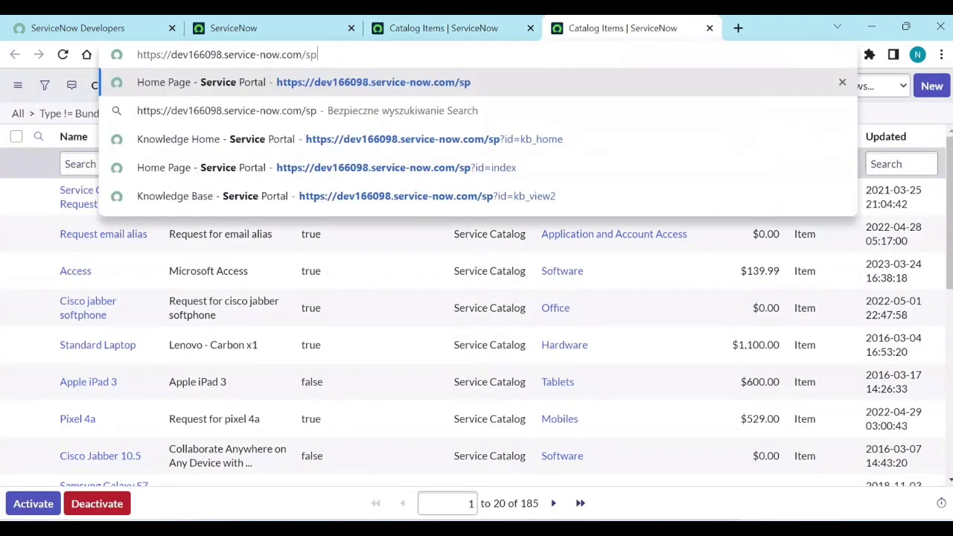
key("Return")
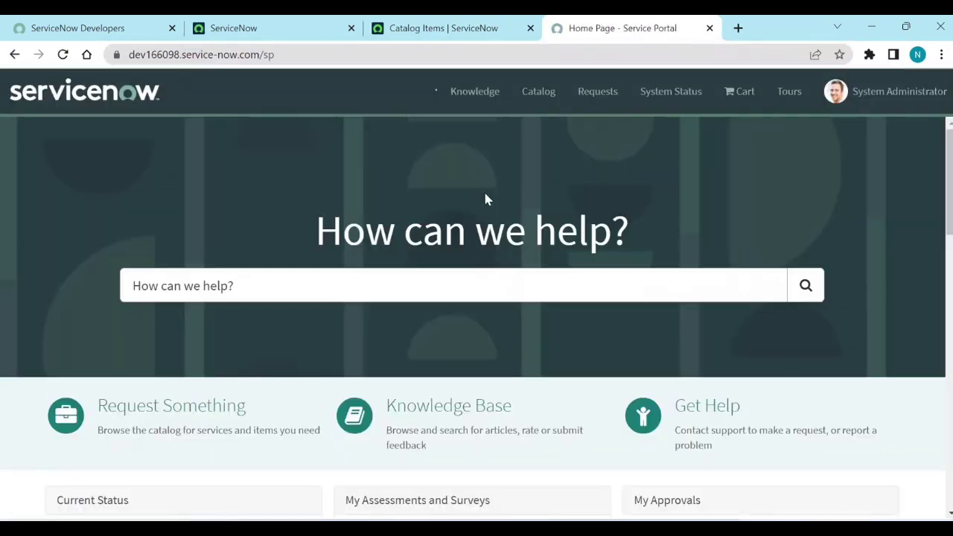
Search the Service Portal for 'access'.
left_click(301, 289)
type("acc")
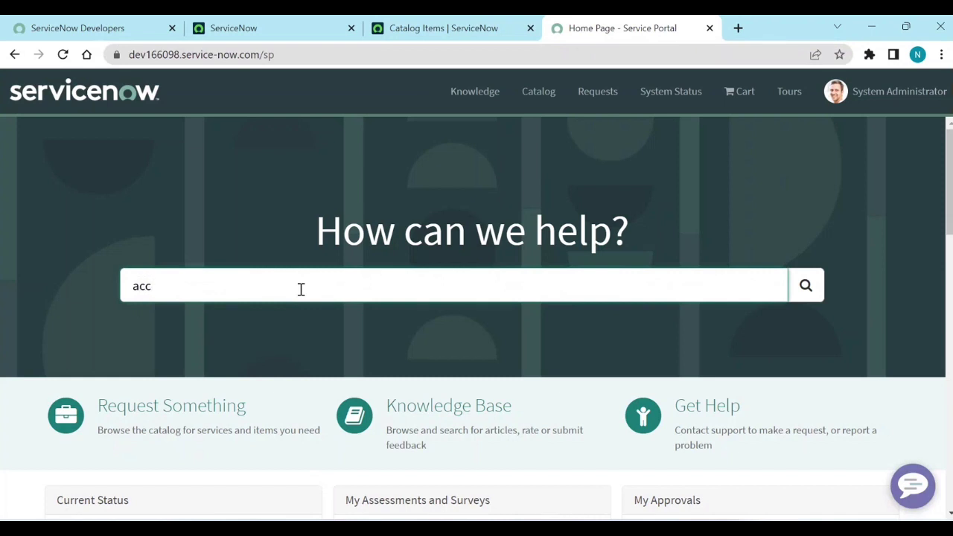
type("ess")
key("Return")
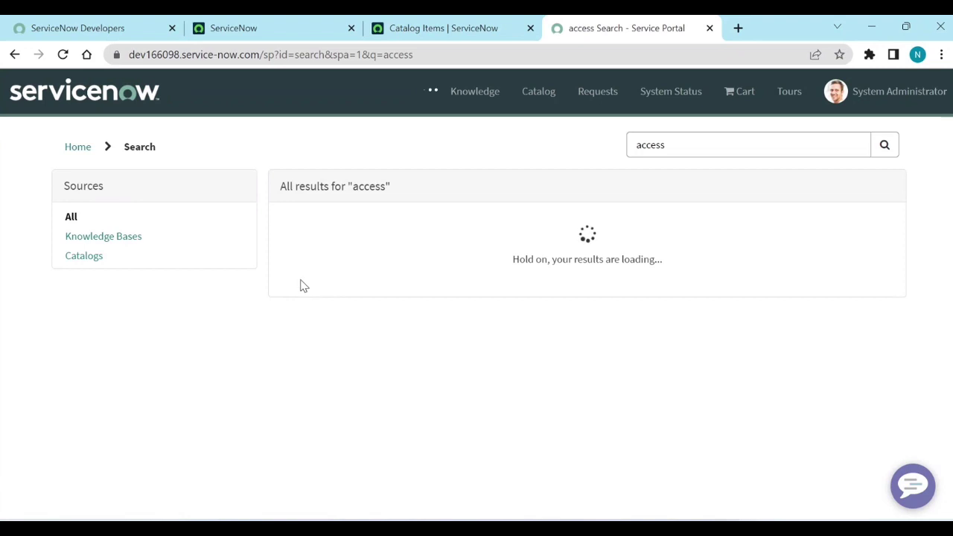
Open the Microsoft Access portal result, then go back to the Catalog Items list tab.
left_click(328, 235)
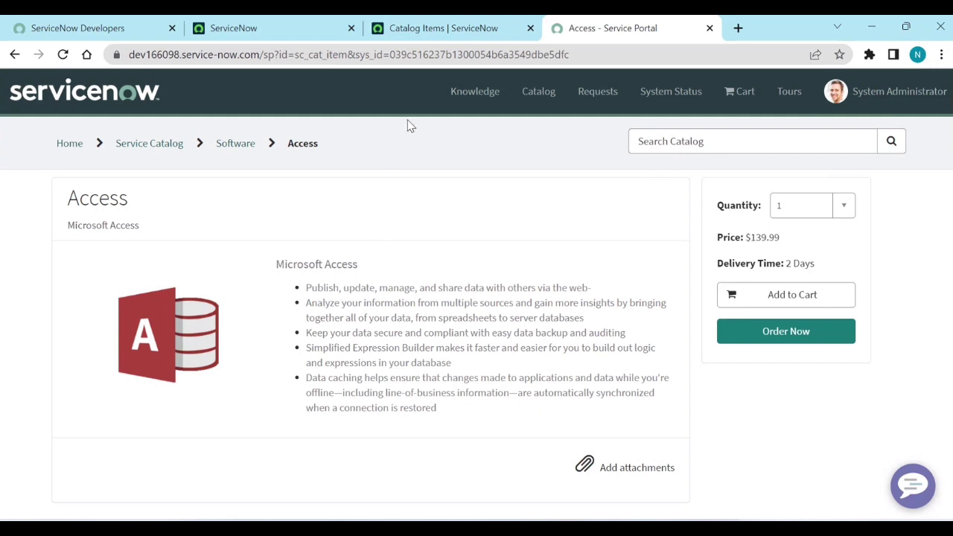
mouse_move(434, 41)
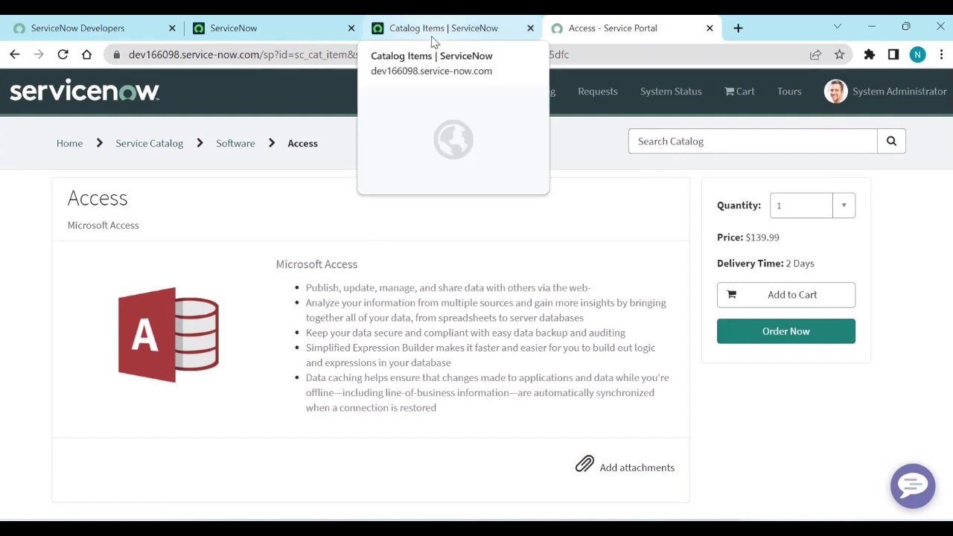
left_click(435, 42)
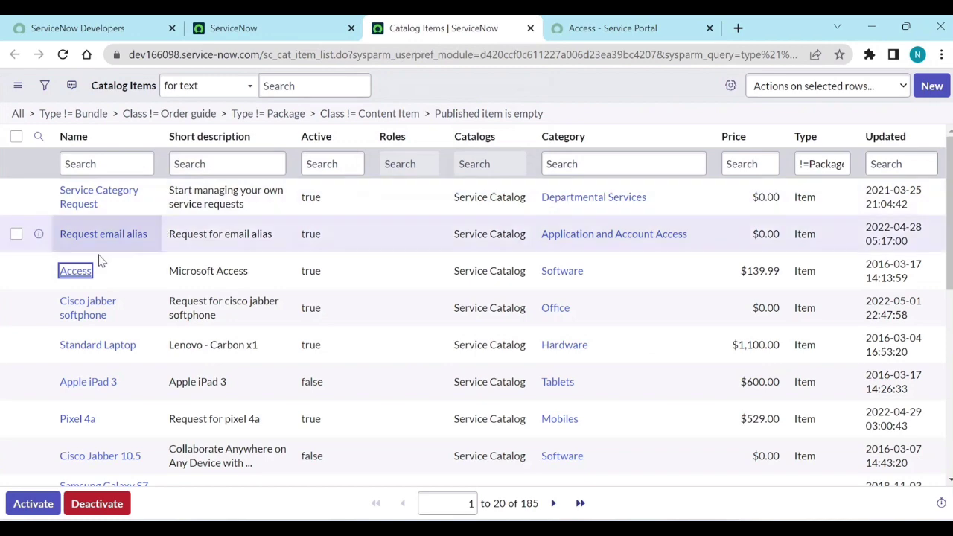
Open the Access catalog item and create a new record from its Variables related list.
left_click(71, 277)
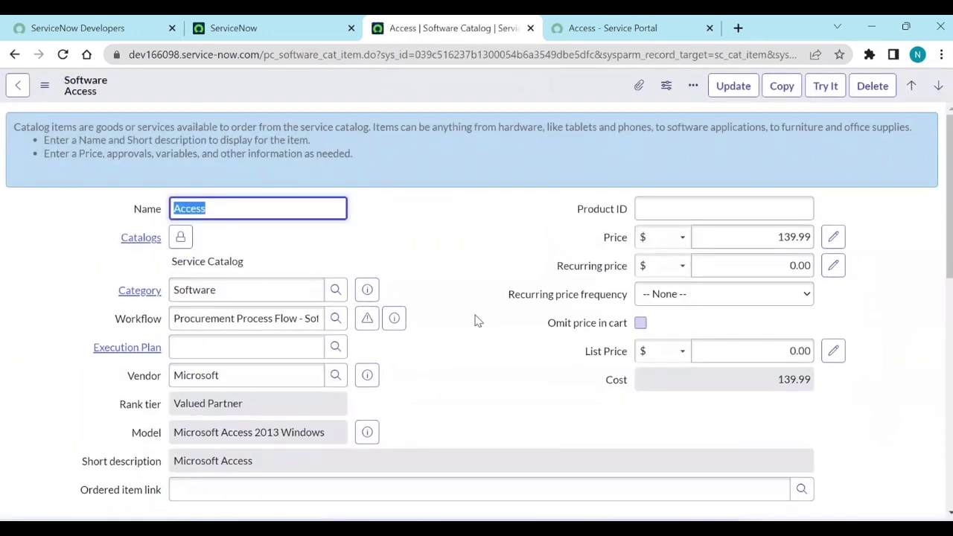
scroll(478, 318, "down", 15)
left_click(109, 284)
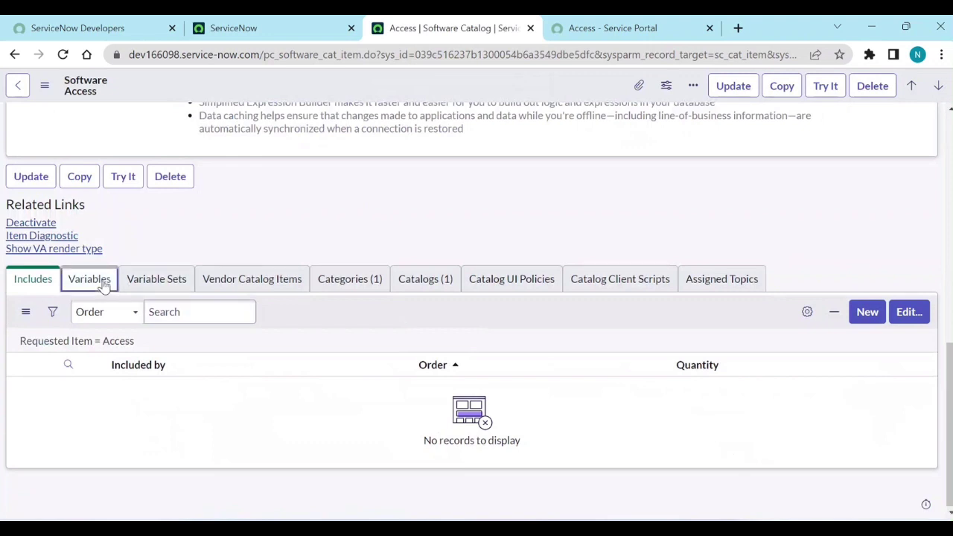
left_click(911, 313)
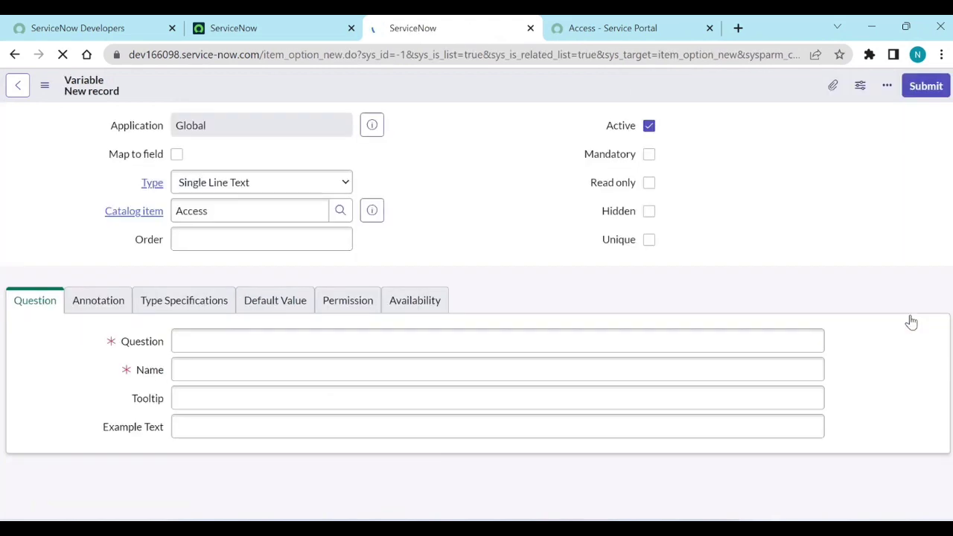
Set the new variable to type Reference, question 'Requestor', name 'requestor'.
left_click(283, 164)
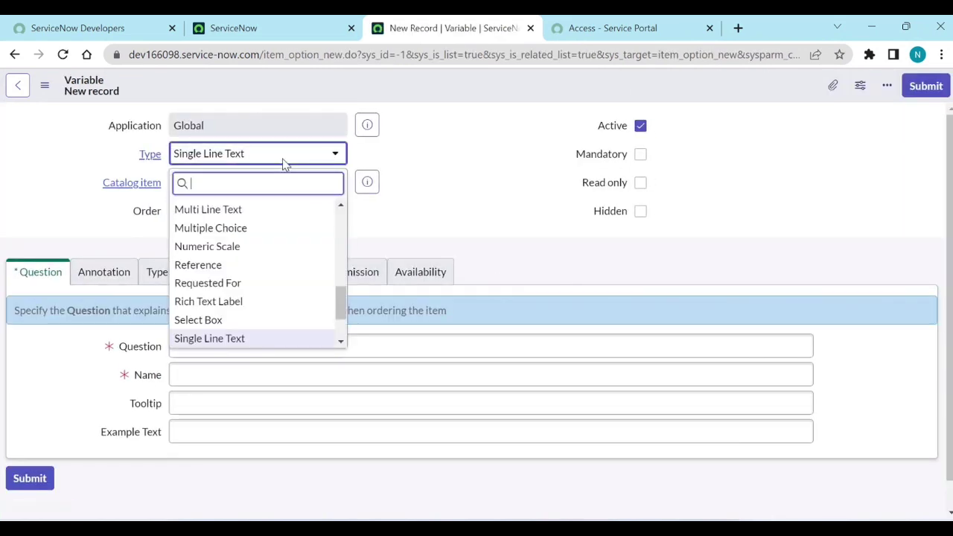
left_click(233, 272)
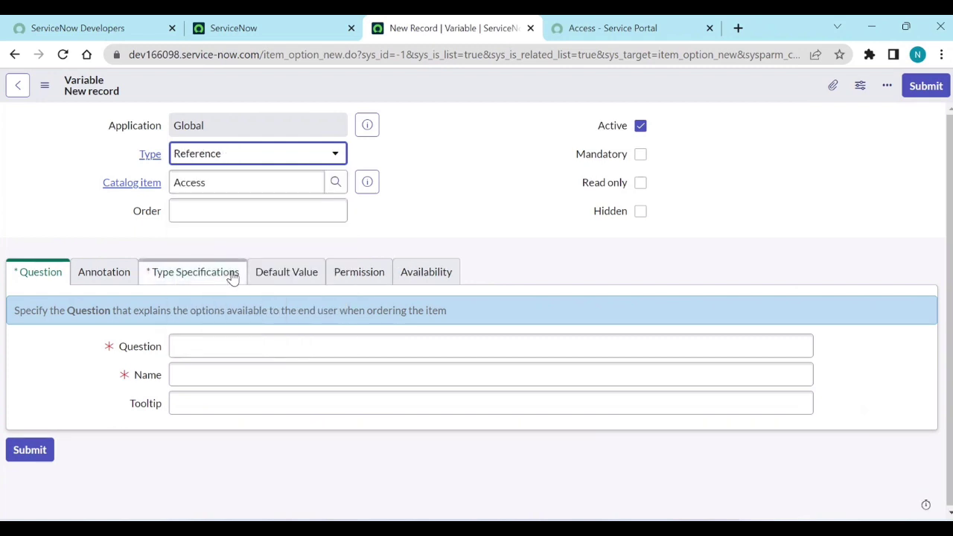
left_click(180, 345)
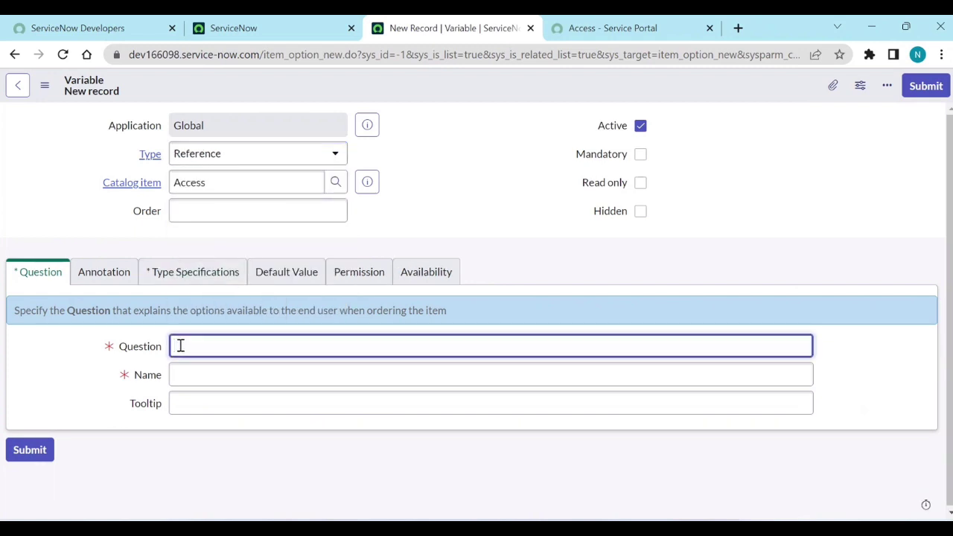
type("Requestor")
left_click(205, 382)
left_click(82, 388)
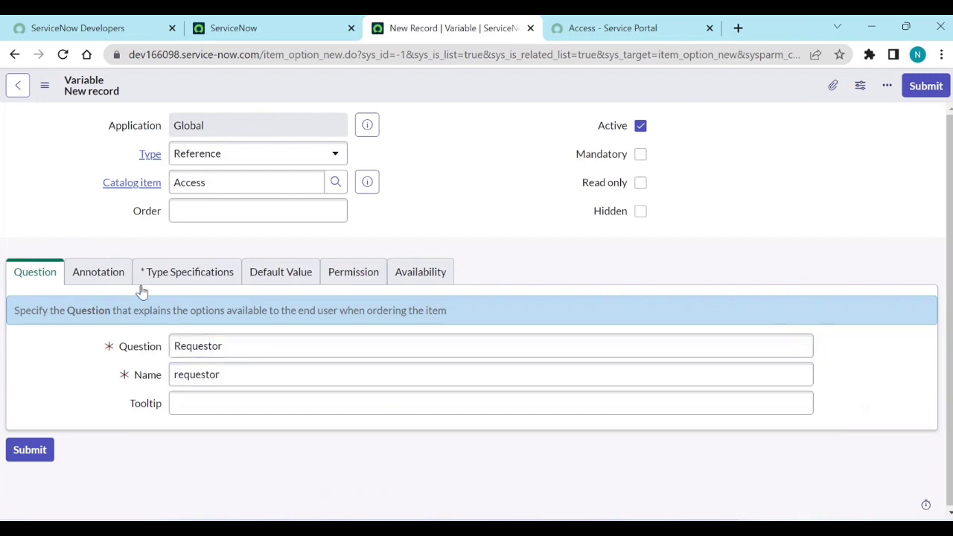
left_click(174, 283)
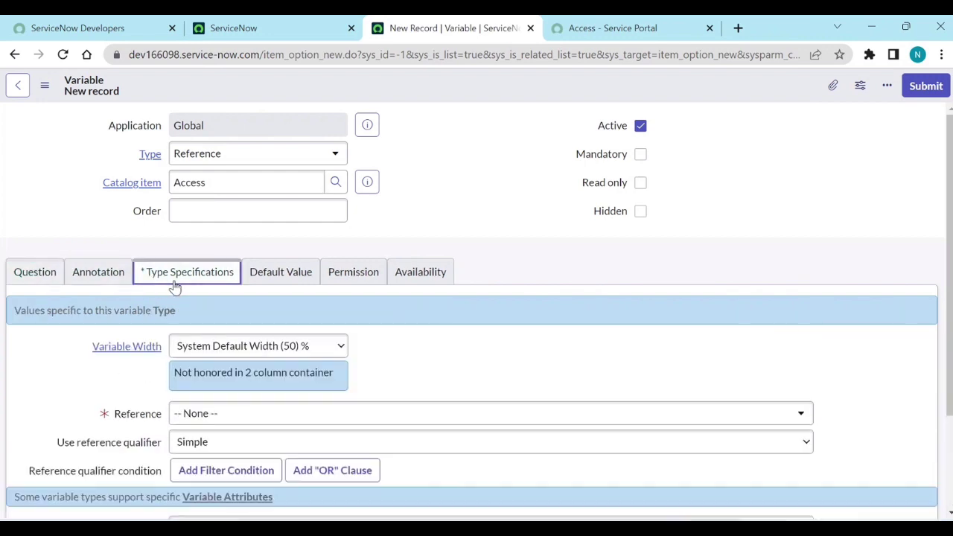
Point the Requestor variable's reference at the User [sys_user] table.
left_click(244, 423)
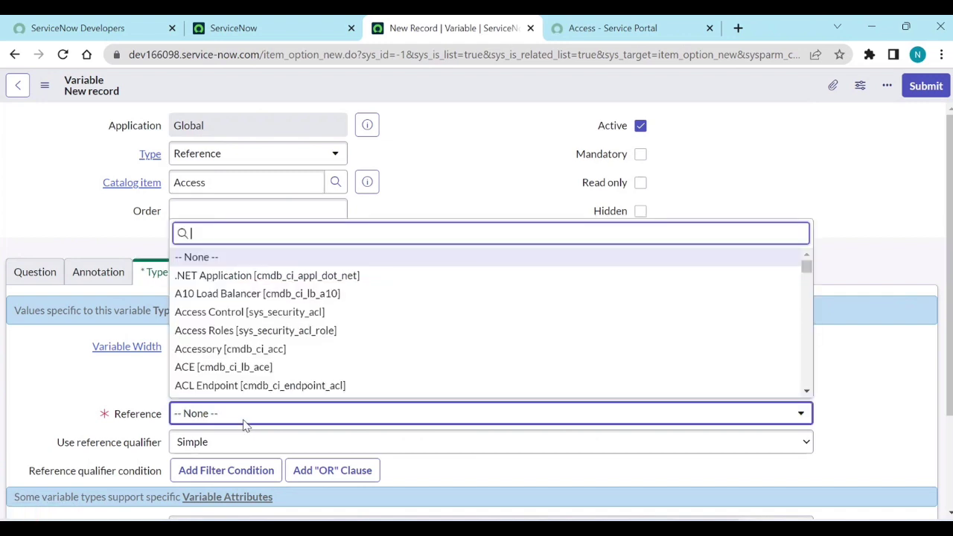
type("user")
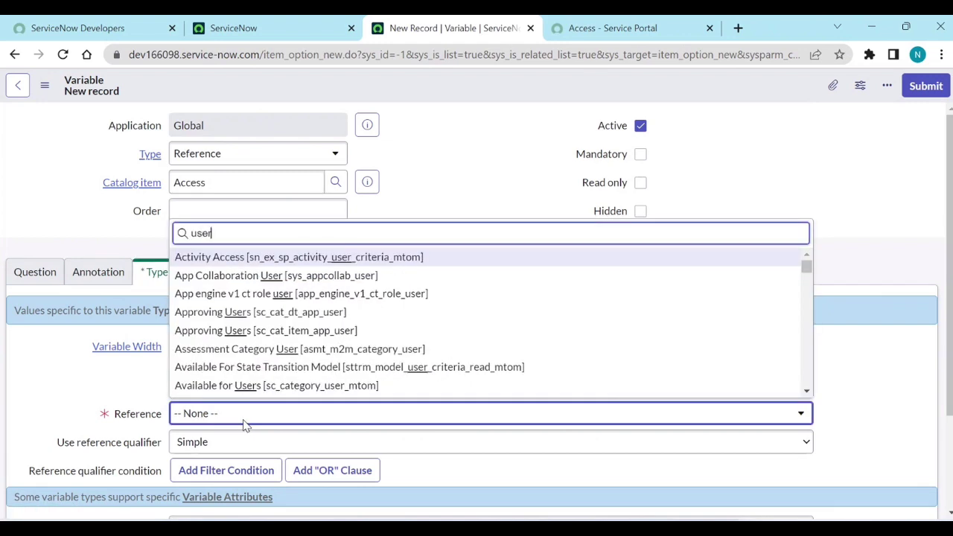
type("s")
scroll(335, 340, "down", 4)
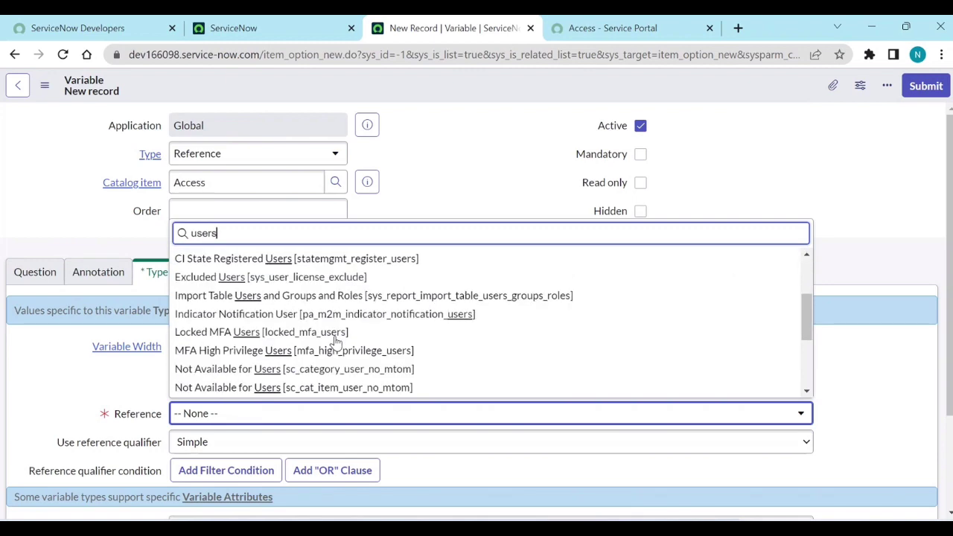
scroll(335, 340, "up", 5)
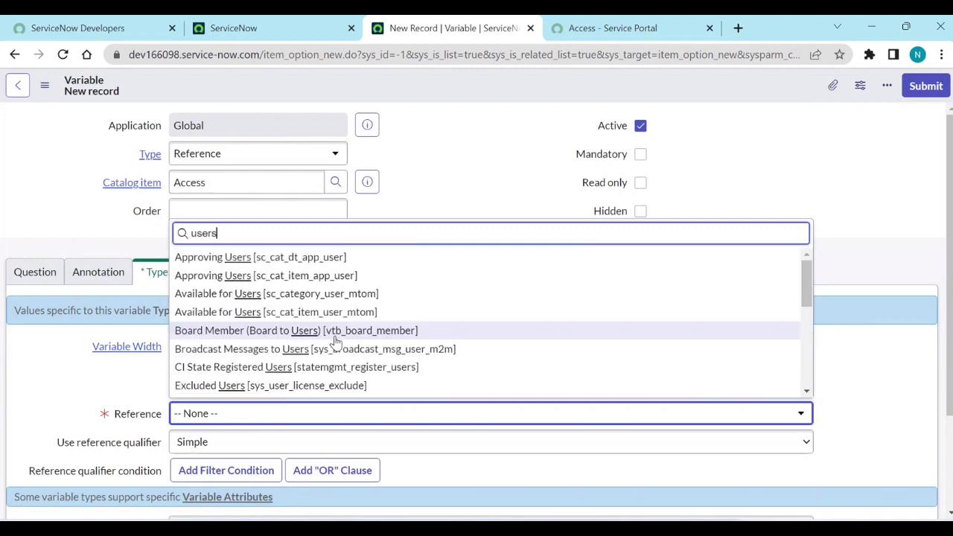
key("BackSpace")
key("BackSpace")
key("BackSpace")
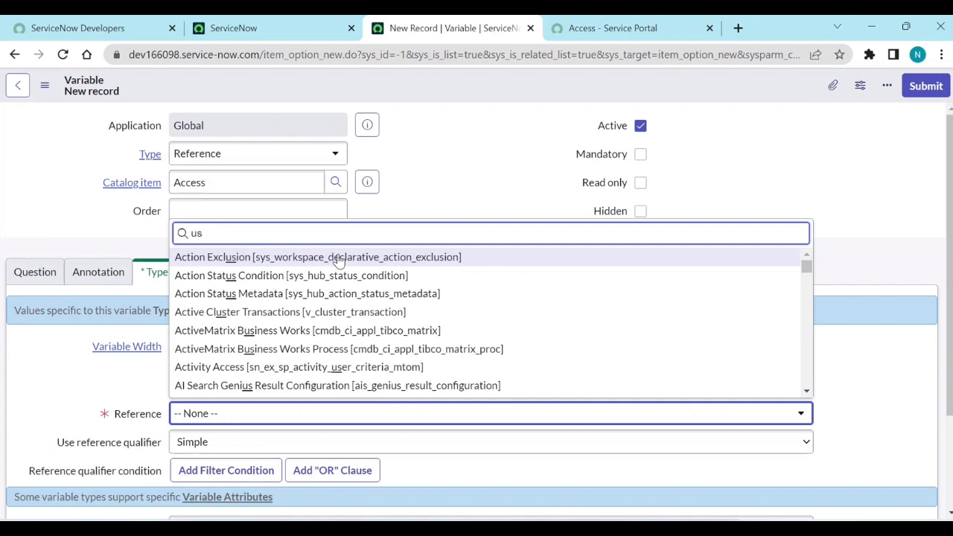
key("BackSpace")
key("BackSpace")
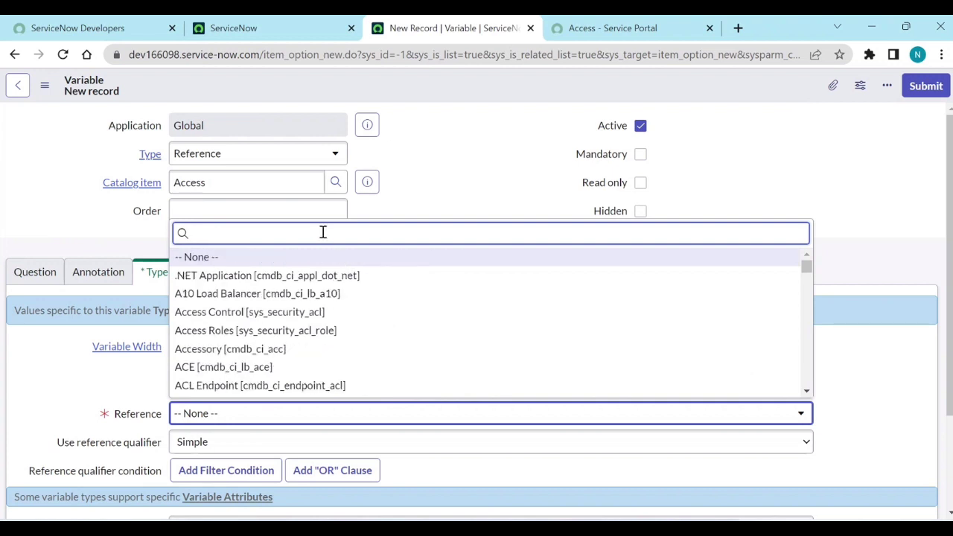
type("sys_user")
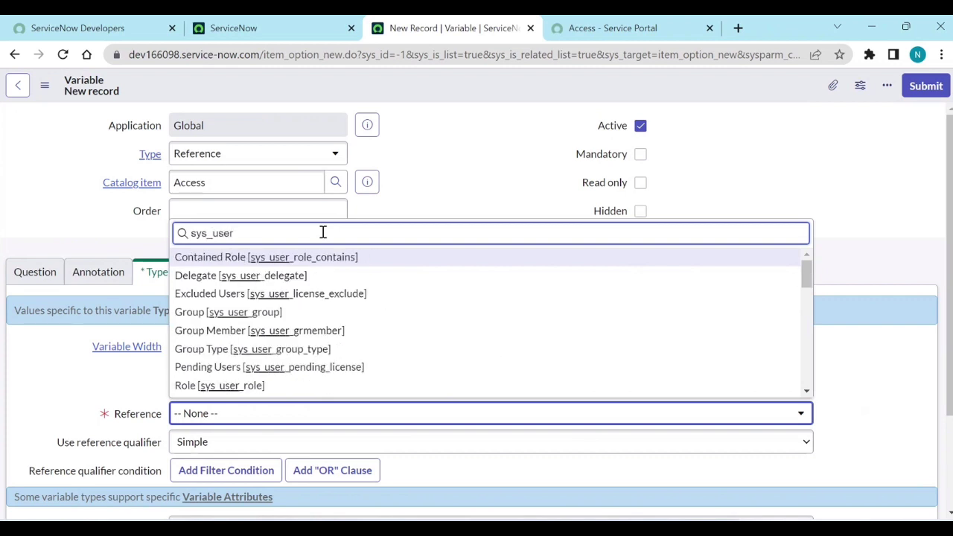
scroll(281, 360, "down", 5)
scroll(281, 360, "down", 5)
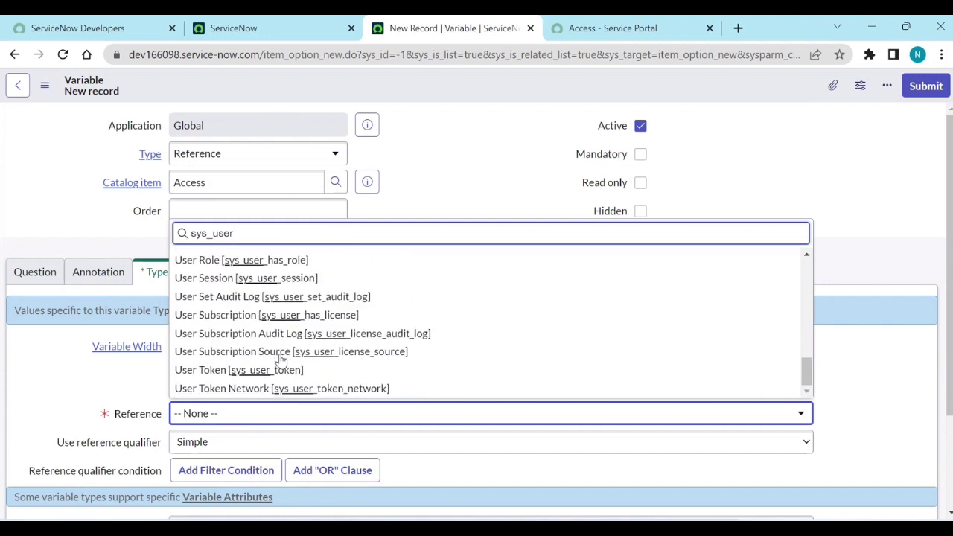
scroll(281, 360, "up", 4)
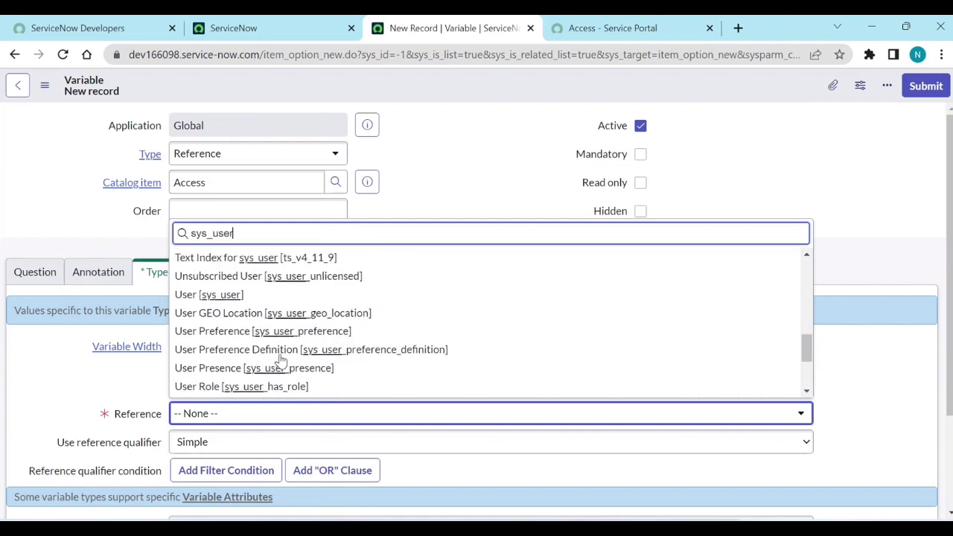
left_click(227, 311)
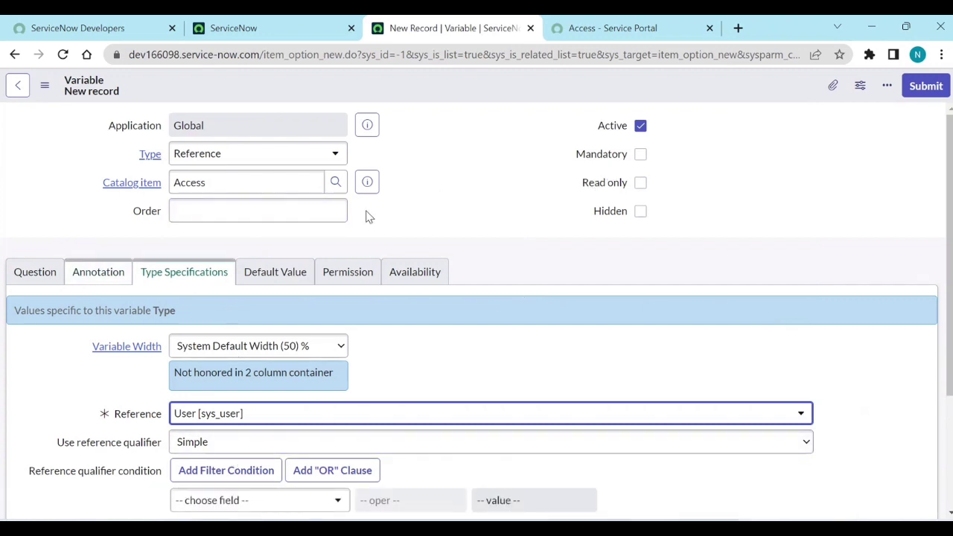
Save the Requestor variable and return to the Access Service Portal page.
right_click(752, 104)
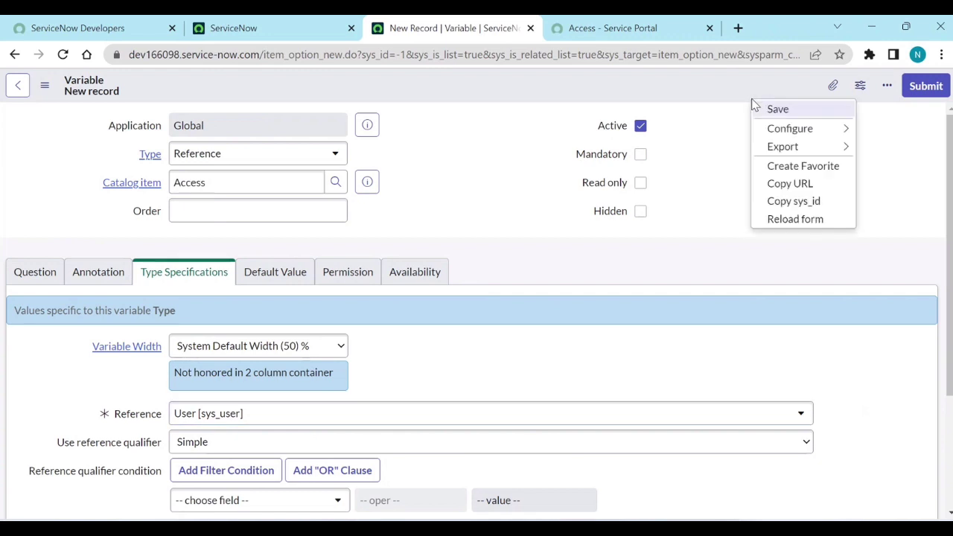
left_click(763, 110)
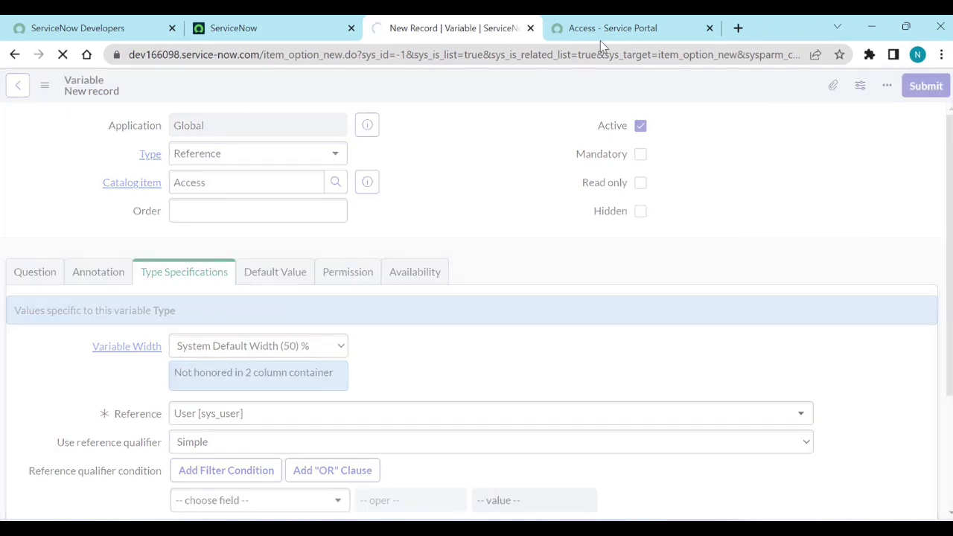
mouse_move(602, 36)
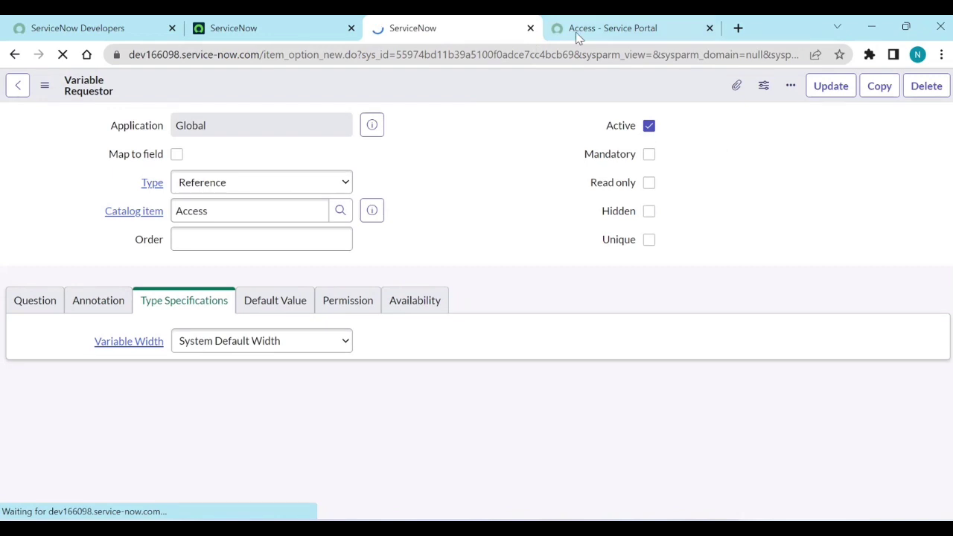
left_click(593, 30)
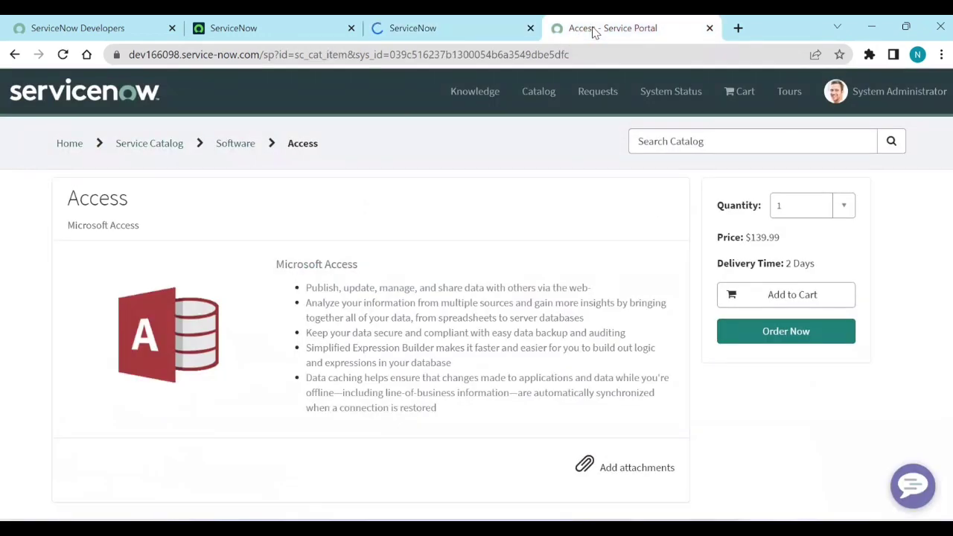
Reload the portal Access page, check the Requestor dropdown lists users, then return to the variable form.
left_click(62, 54)
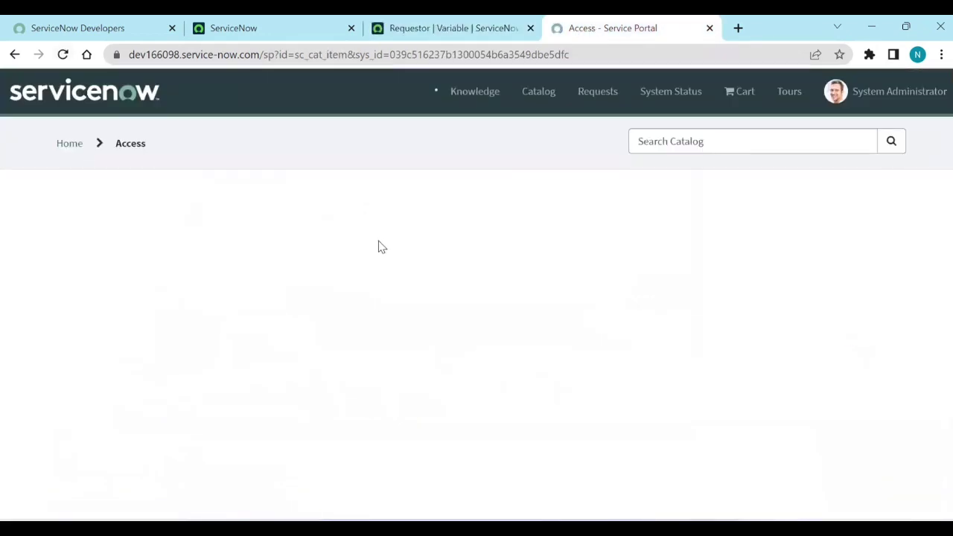
scroll(378, 246, "down", 1)
scroll(378, 246, "down", 1)
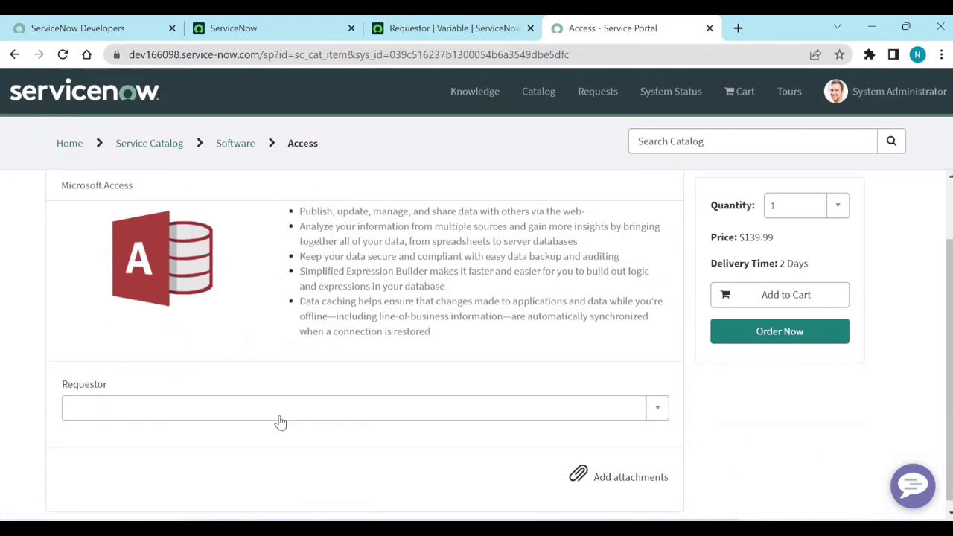
left_click(658, 408)
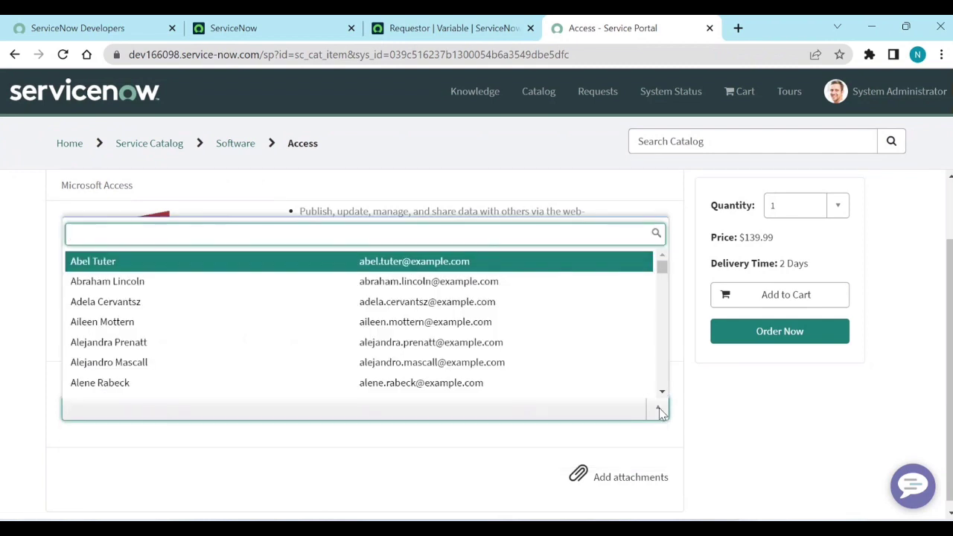
left_click(737, 437)
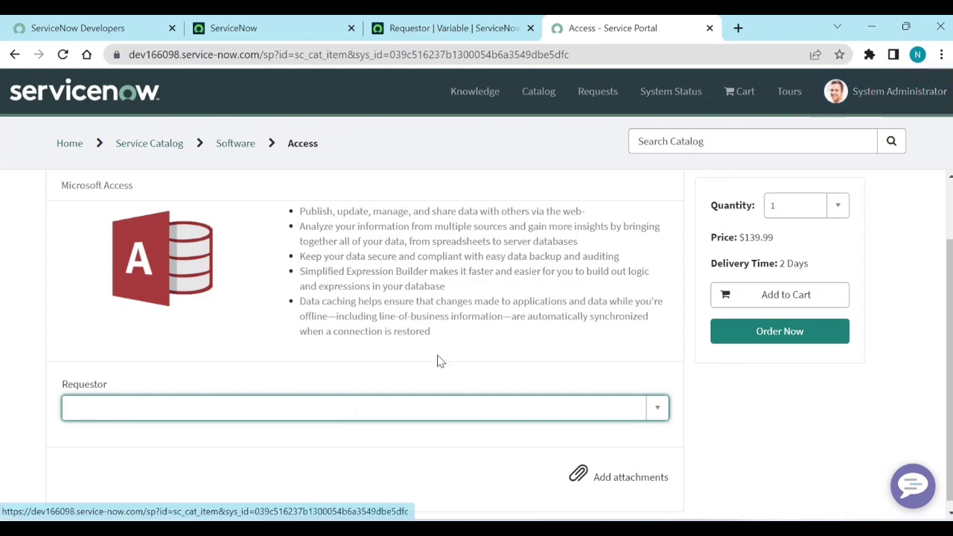
left_click(378, 413)
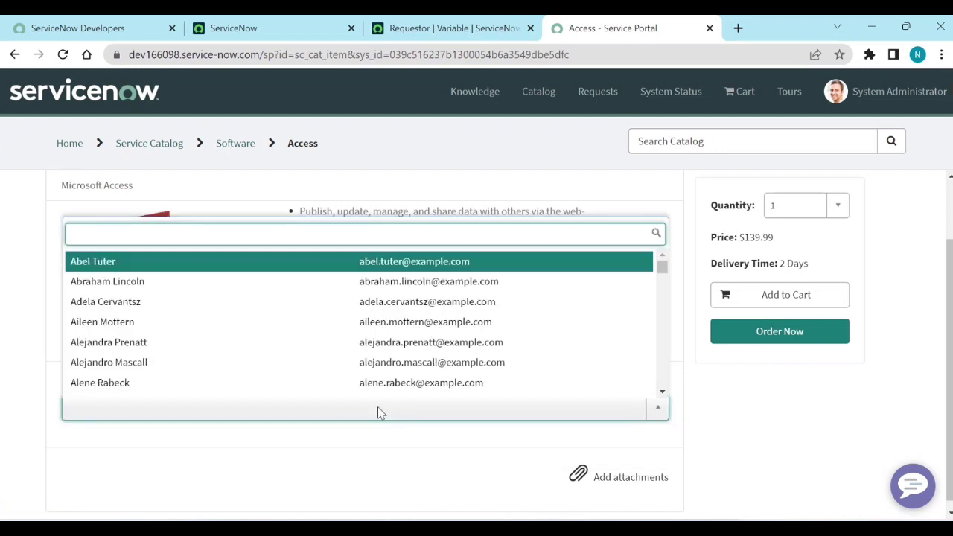
left_click(342, 455)
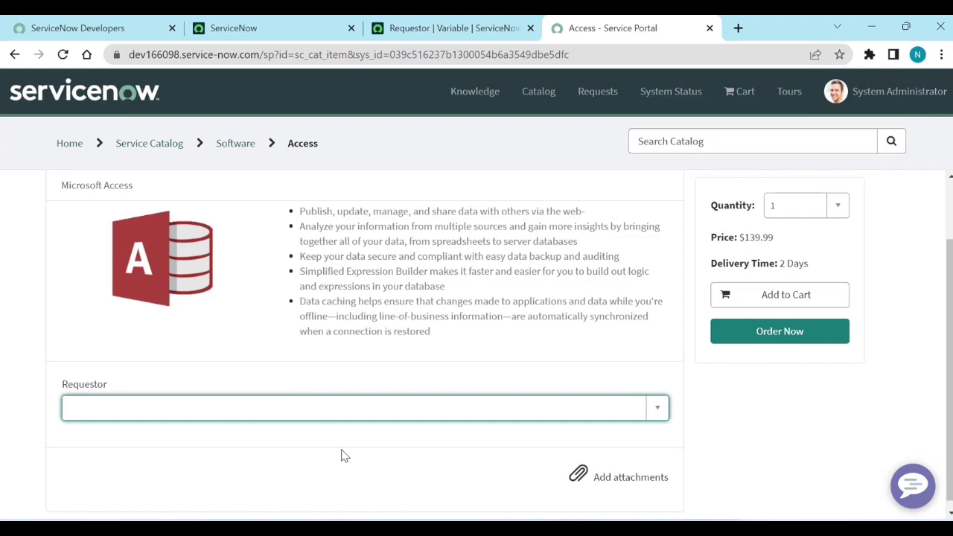
left_click(407, 27)
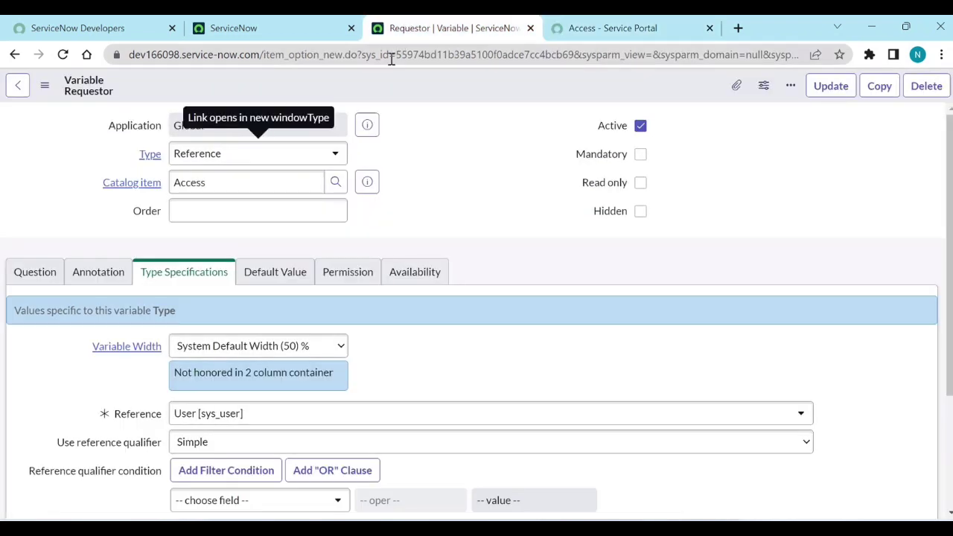
Go back to the Access catalog item and review its Catalog Client Scripts list.
left_click(15, 55)
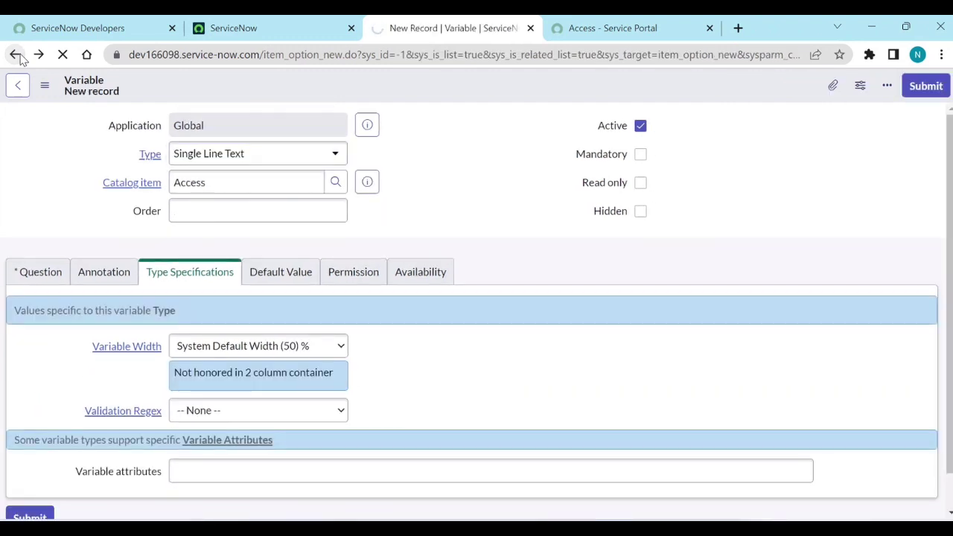
scroll(19, 276, "down", 5)
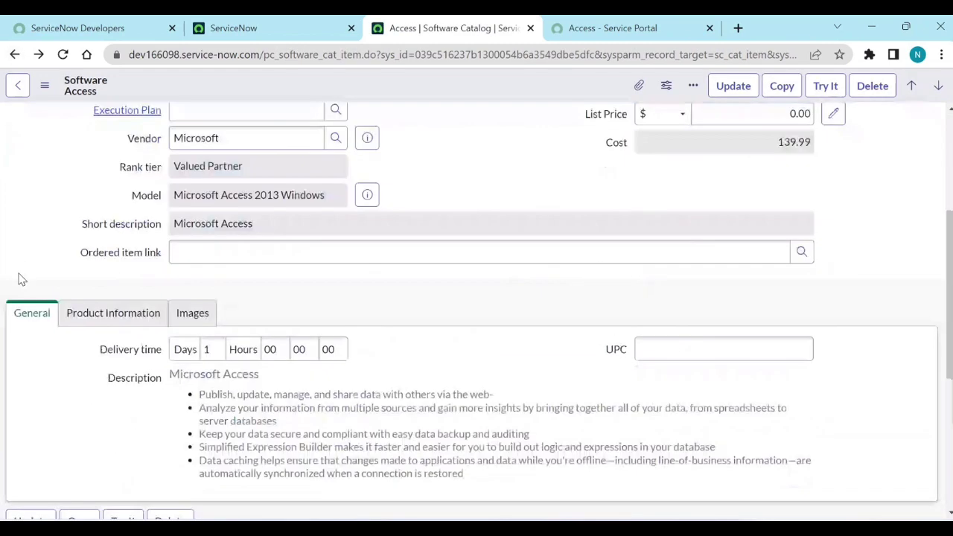
scroll(22, 279, "down", 3)
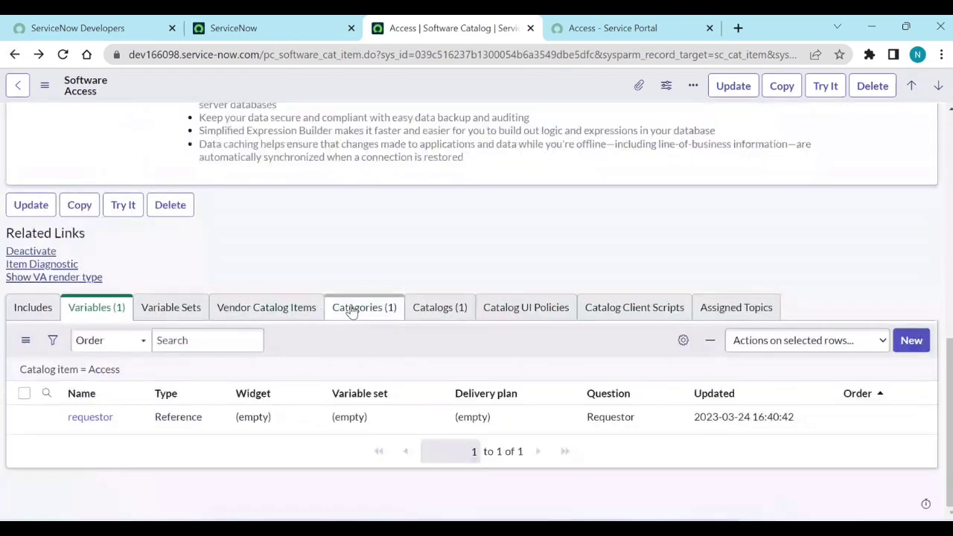
left_click(616, 311)
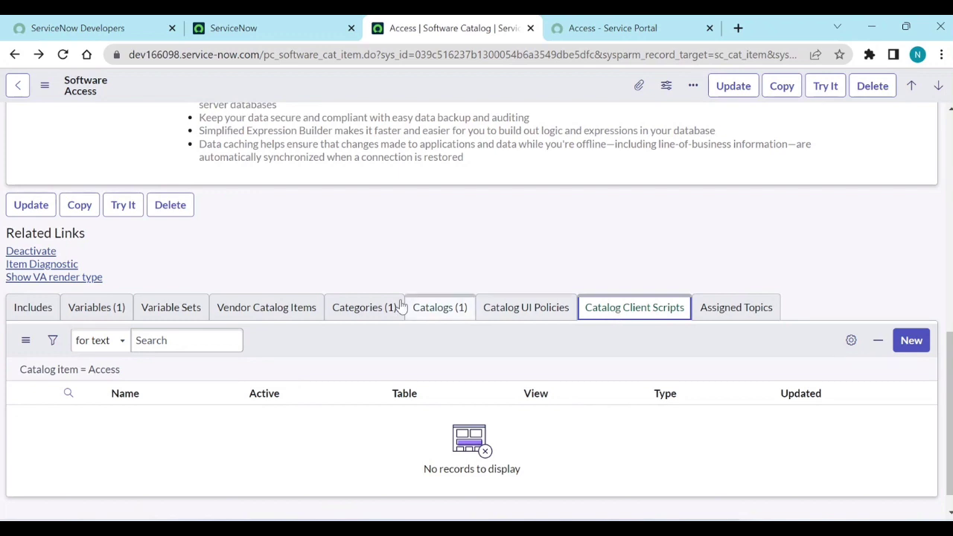
Start a new variable from the Access item's Variables related list.
left_click(603, 26)
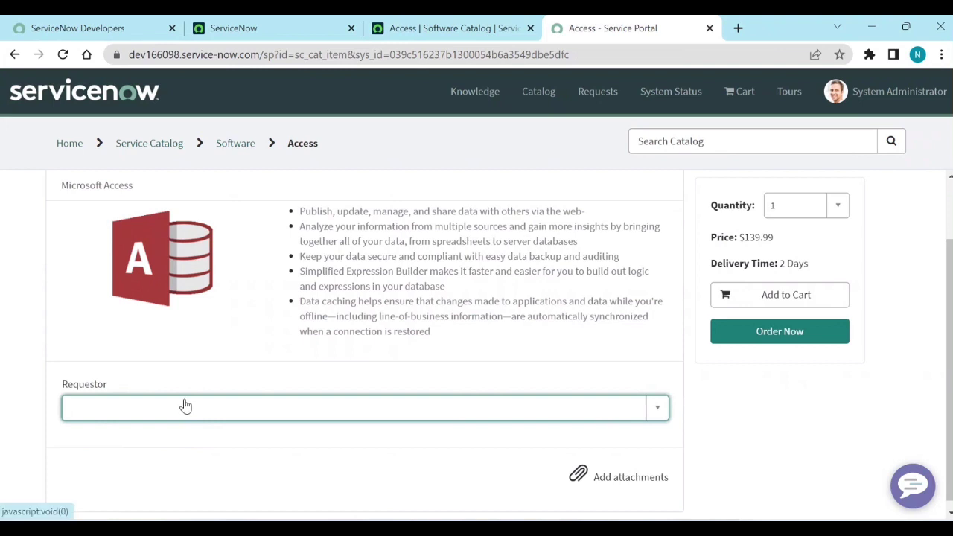
left_click(449, 32)
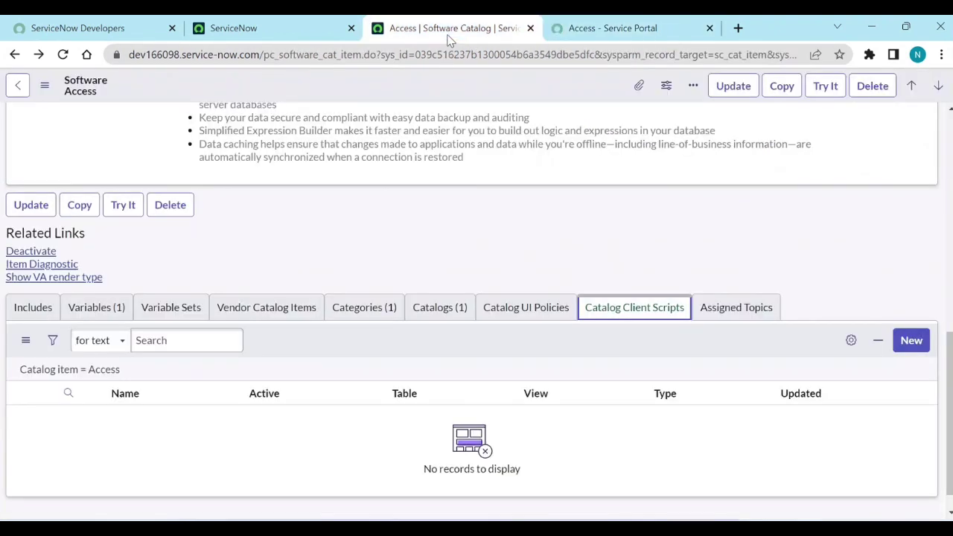
left_click(96, 313)
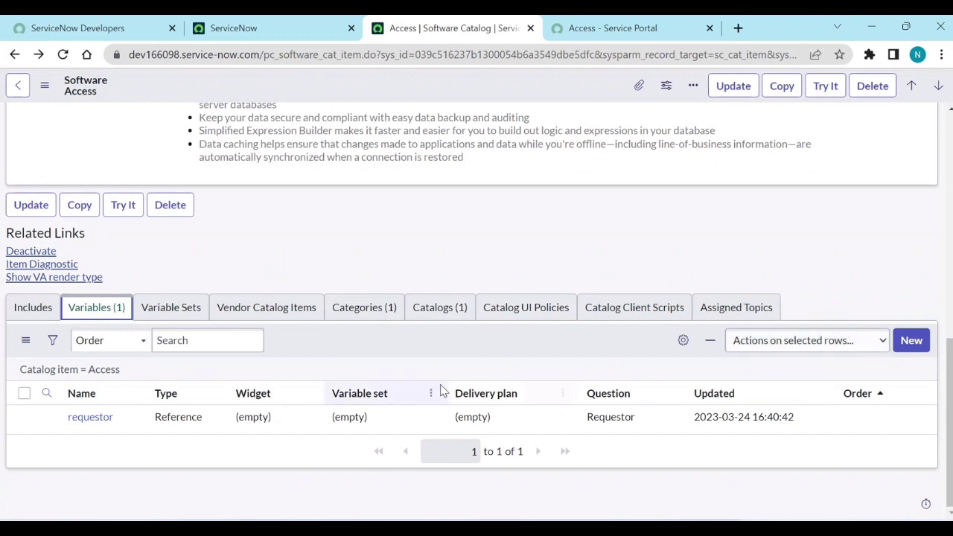
left_click(912, 347)
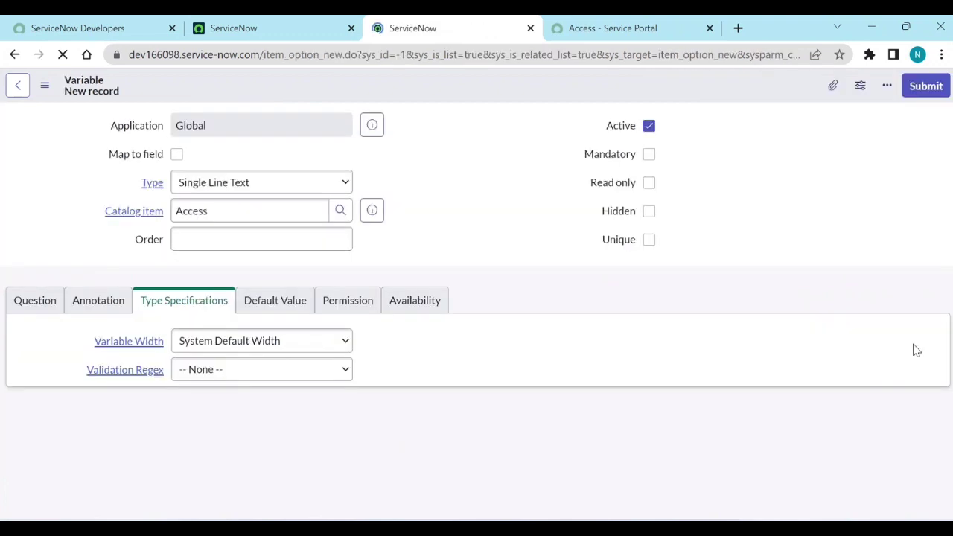
Set the new variable to type Requested For, question 'Requested for', name 'requested_for'.
left_click(256, 154)
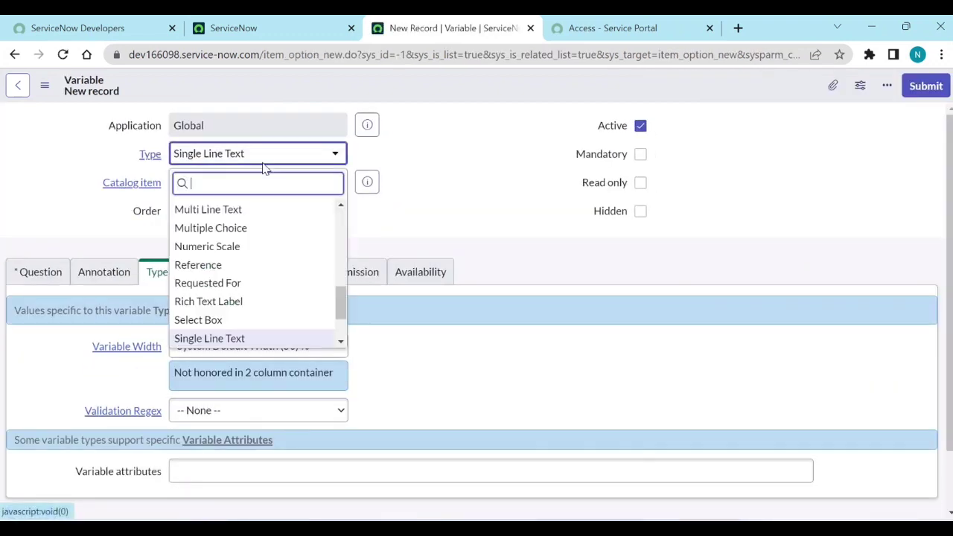
left_click(233, 284)
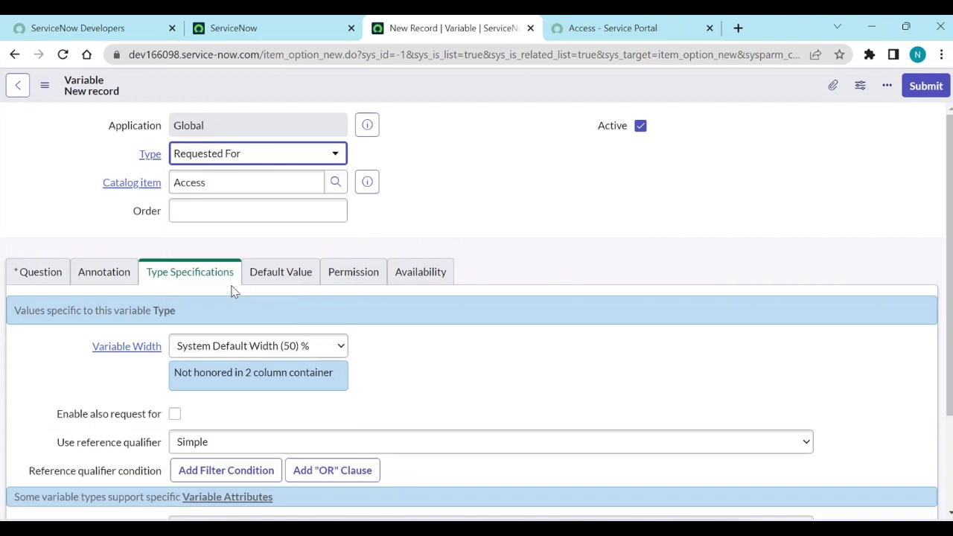
left_click(45, 273)
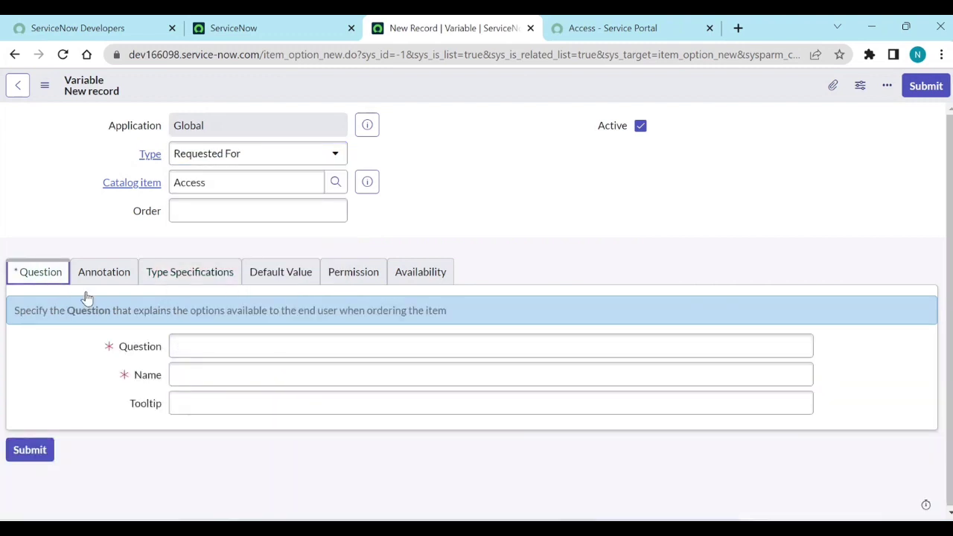
left_click(209, 354)
type("Request")
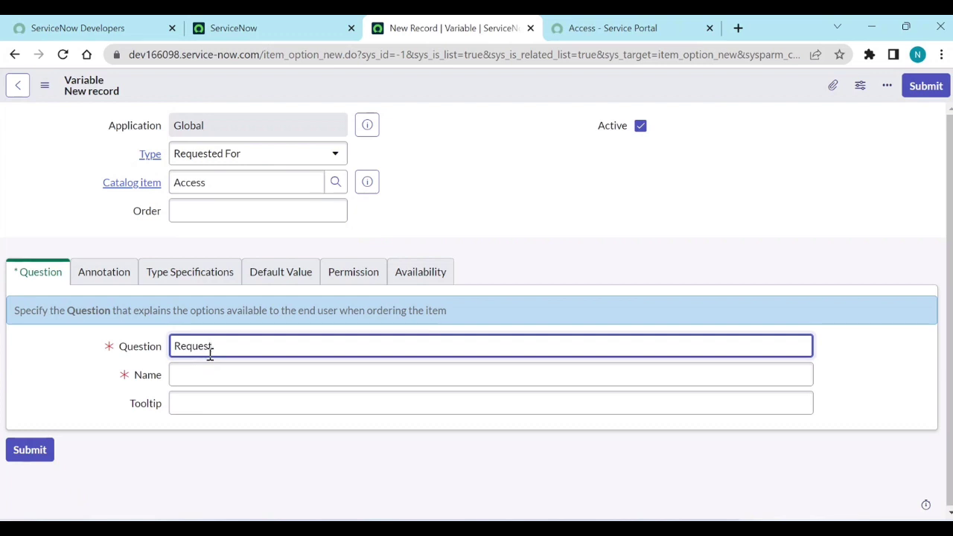
type("ed f")
left_click(62, 403)
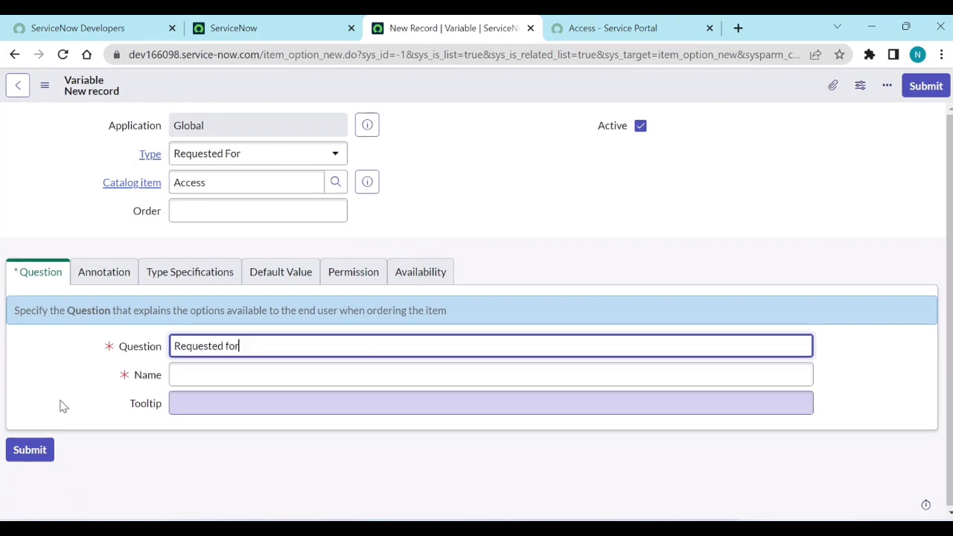
left_click(180, 277)
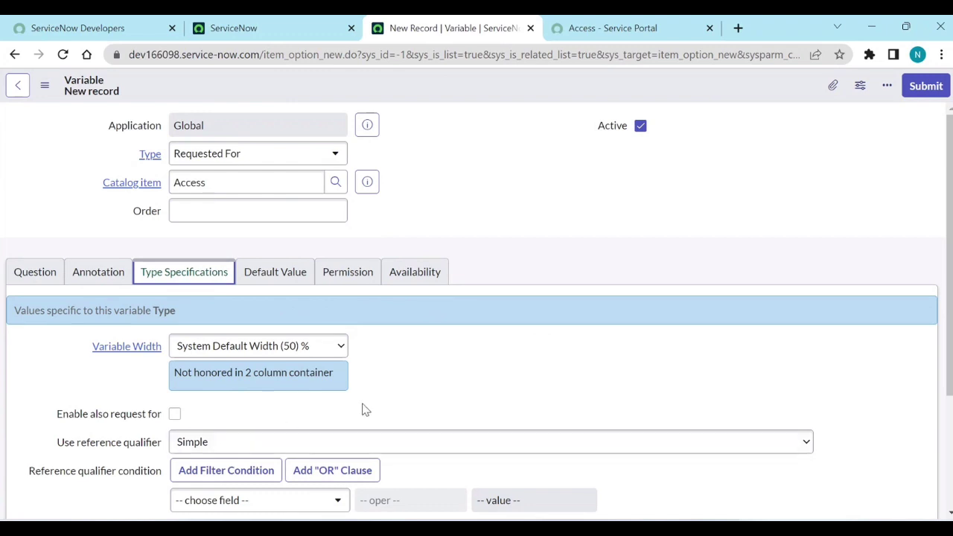
scroll(363, 410, "down", 2)
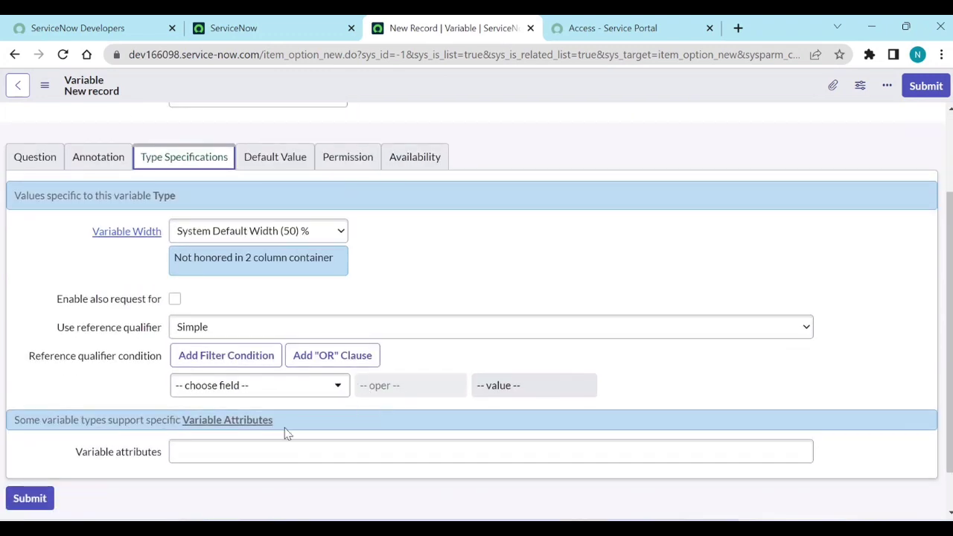
scroll(387, 244, "up", 2)
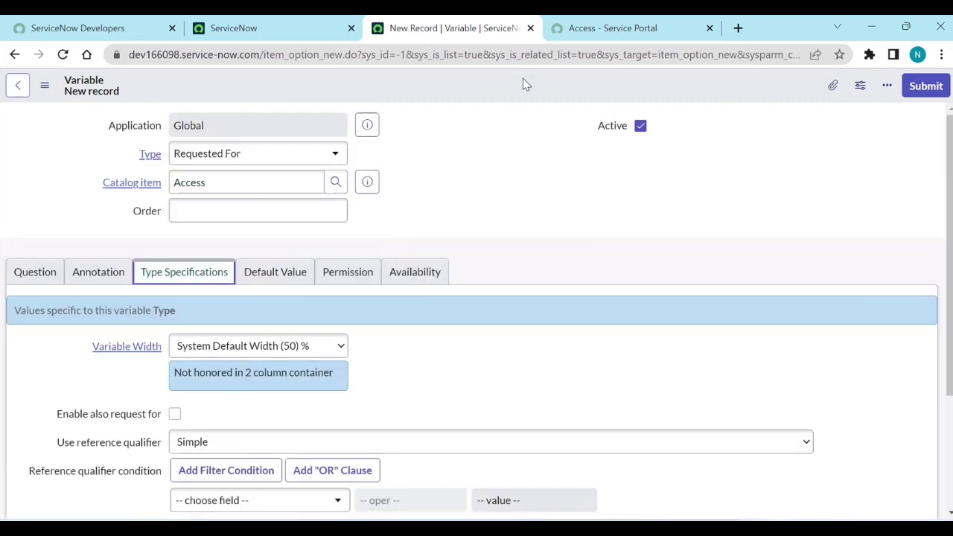
Save the Requested for variable and reload the Access page in the Service Portal.
right_click(759, 95)
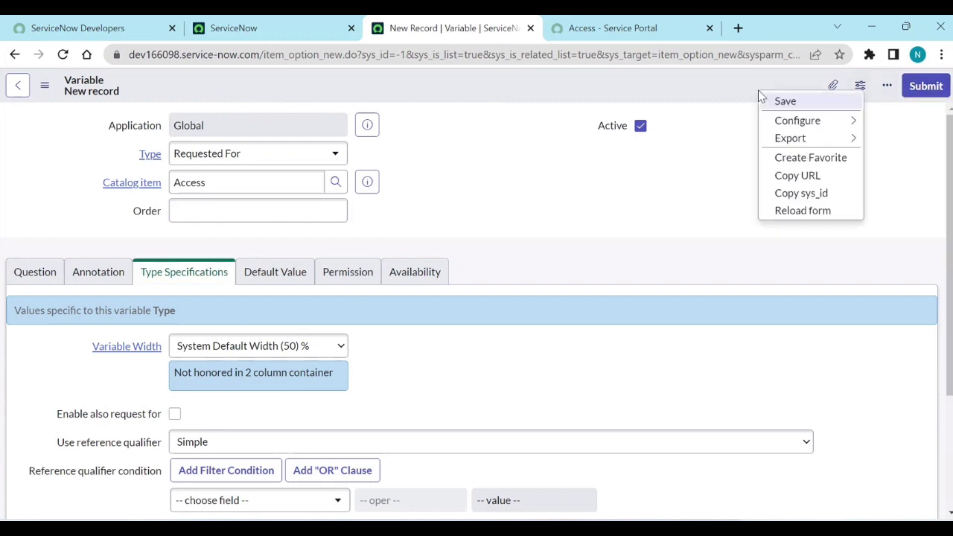
left_click(783, 101)
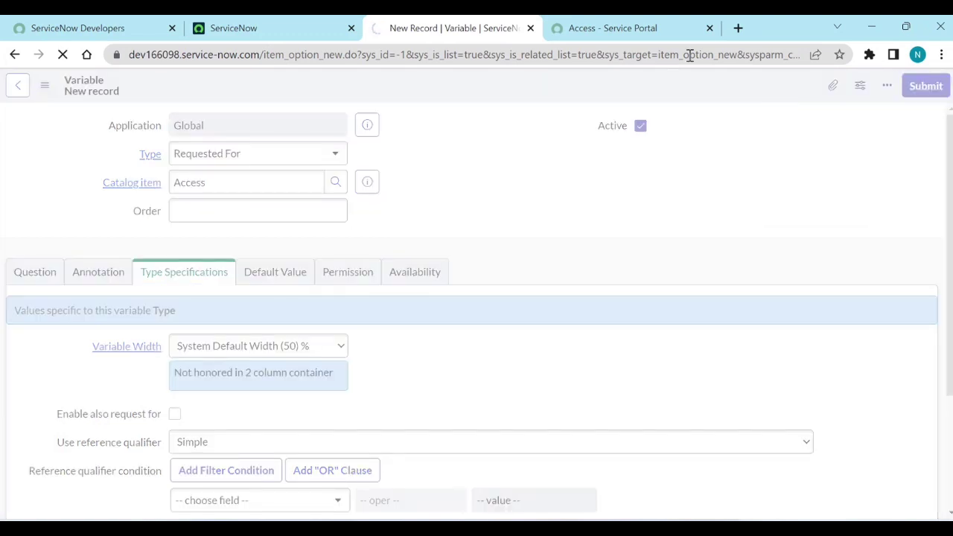
mouse_move(619, 30)
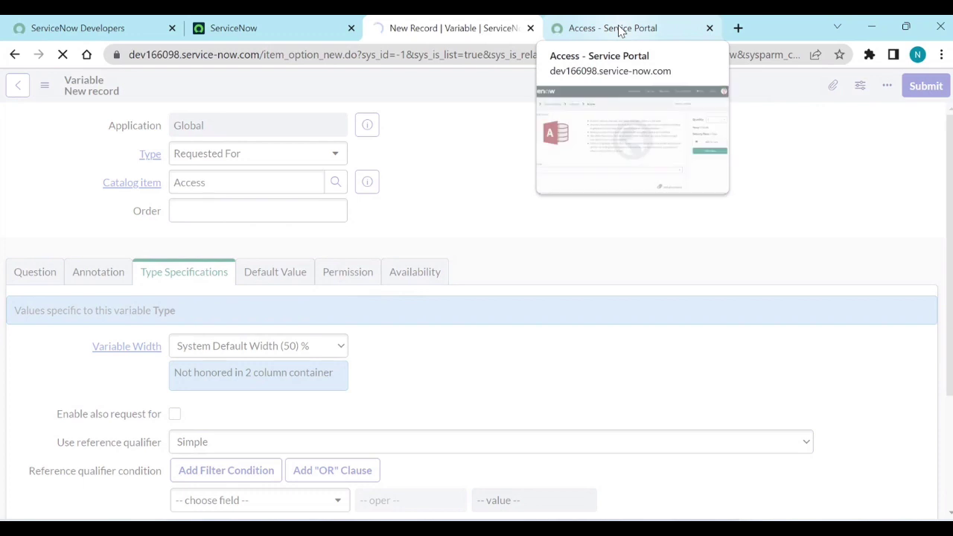
left_click(617, 28)
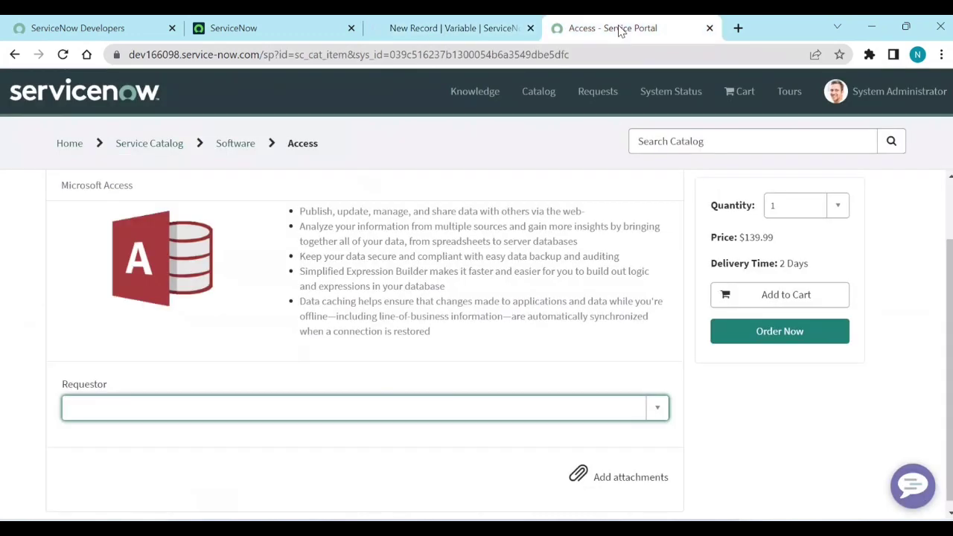
left_click(64, 55)
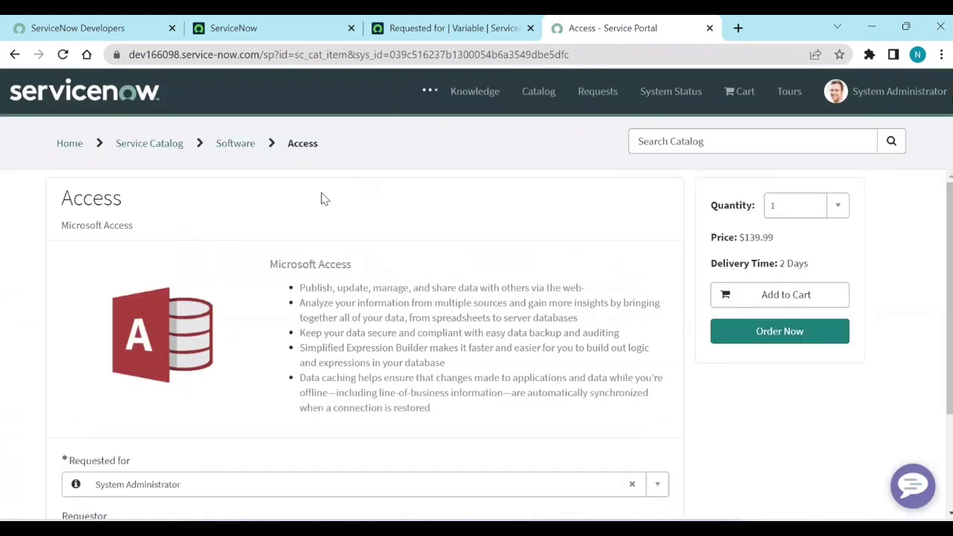
scroll(304, 295, "down", 2)
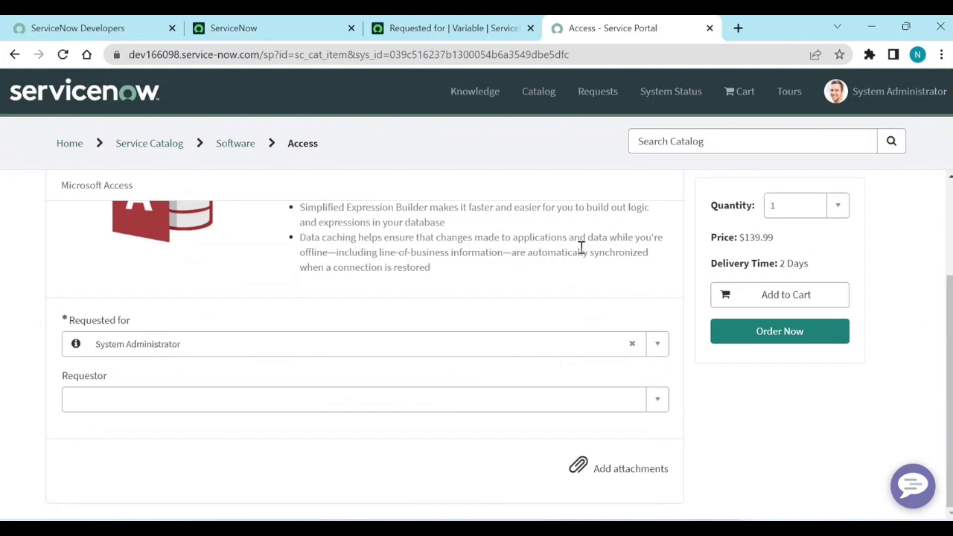
Impersonate the recently used user from the main ServiceNow workspace.
left_click(290, 33)
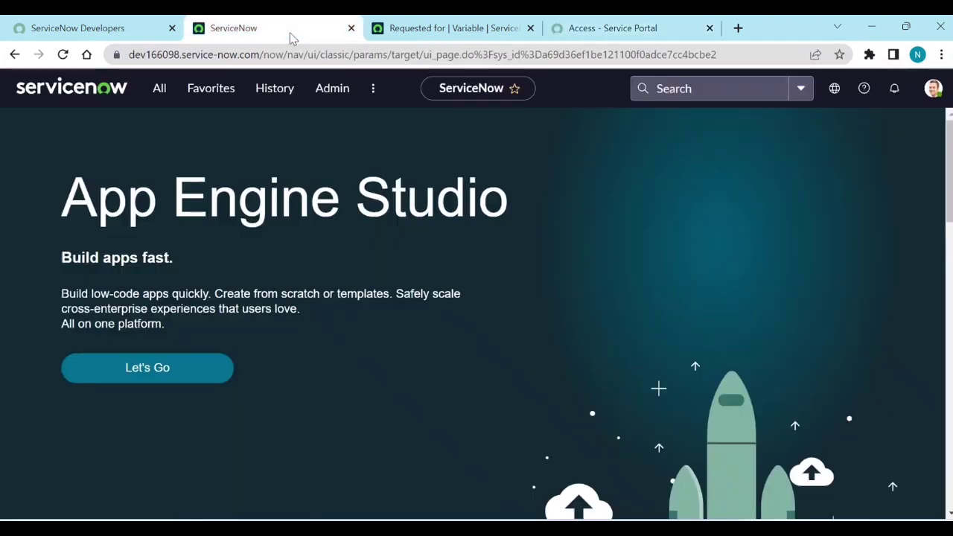
left_click(933, 88)
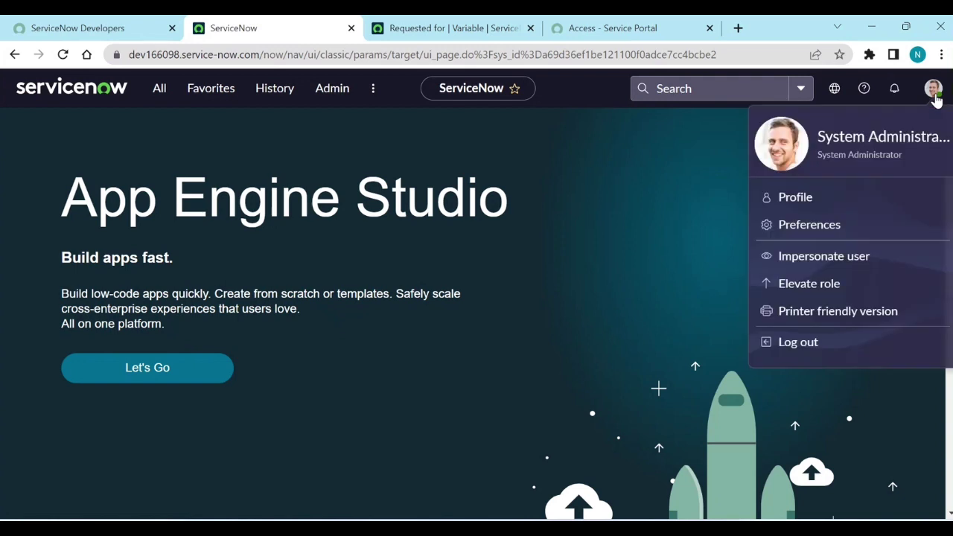
left_click(804, 257)
left_click(407, 328)
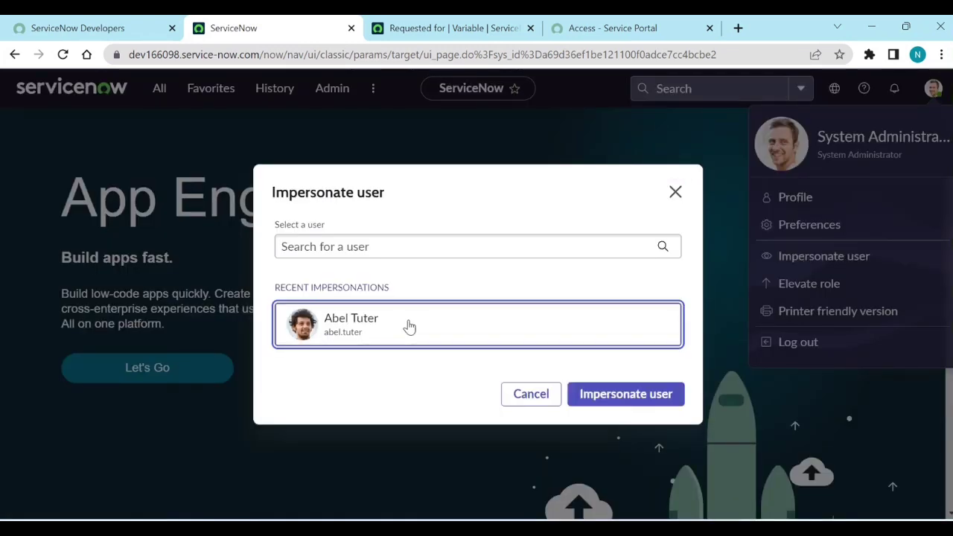
left_click(650, 402)
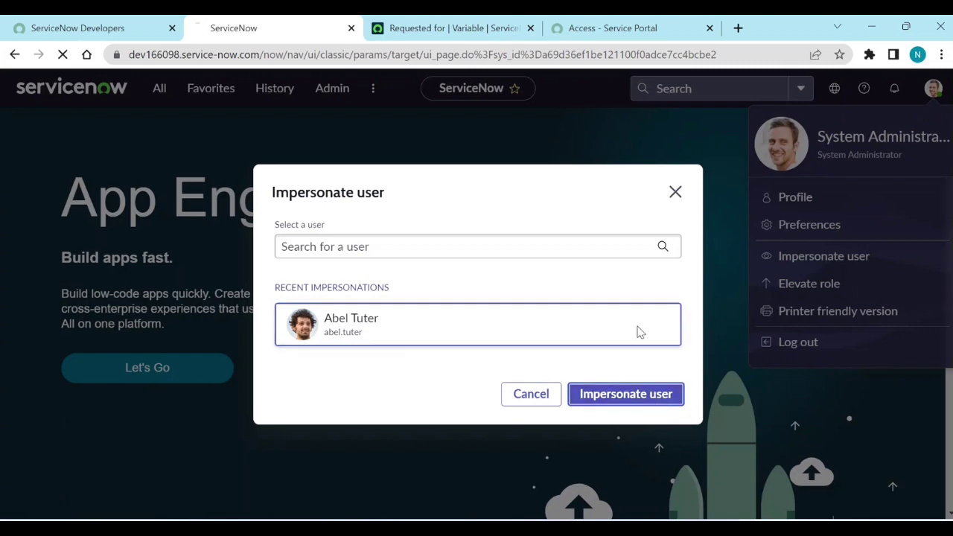
Reload the portal Access item and confirm Requested for now defaults to the impersonated user.
left_click(617, 33)
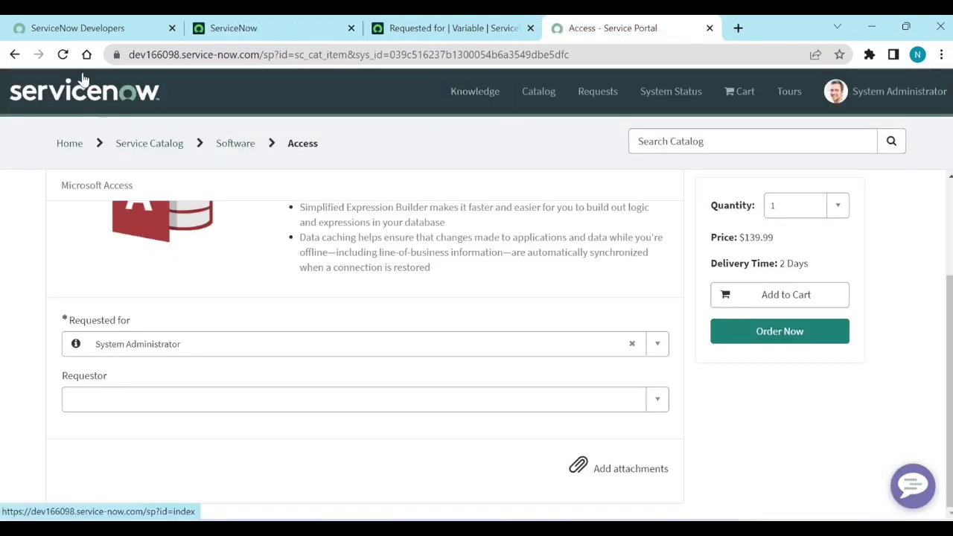
left_click(63, 55)
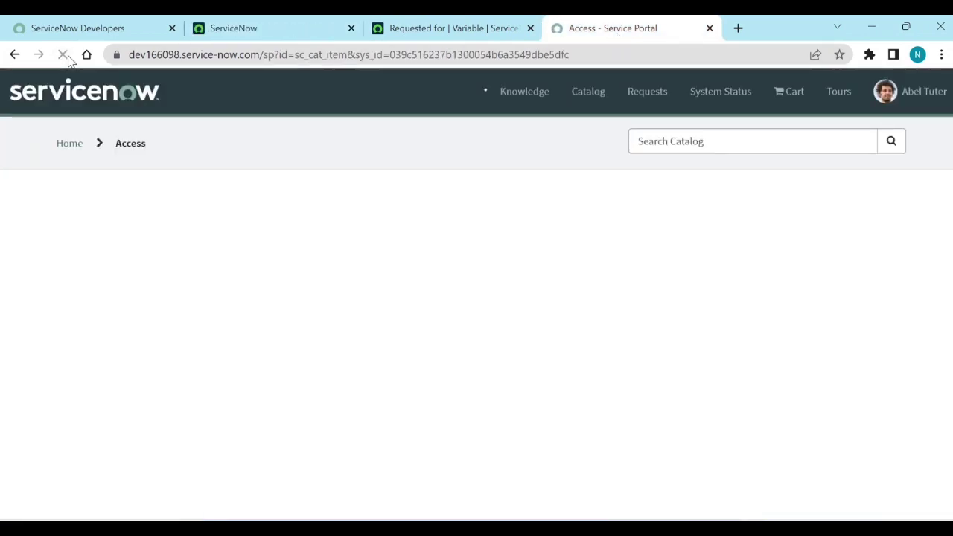
scroll(318, 330, "down", 1)
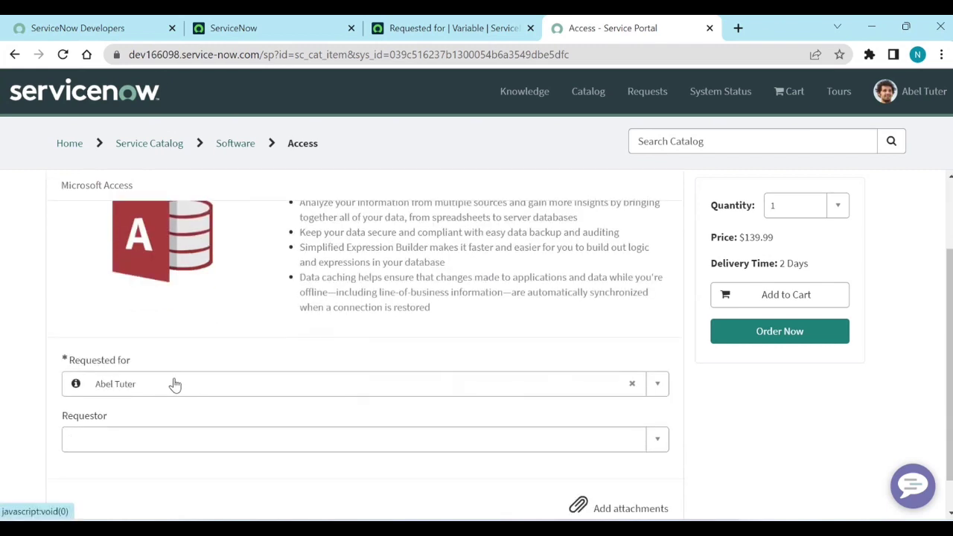
left_click(432, 30)
left_click(261, 30)
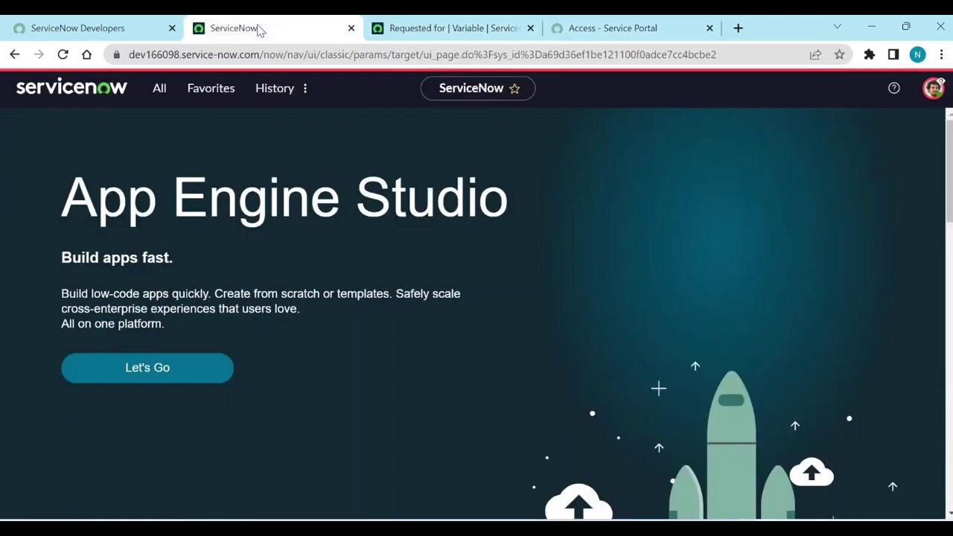
End impersonation to return to the admin account and reopen the Requested for variable record.
left_click(935, 89)
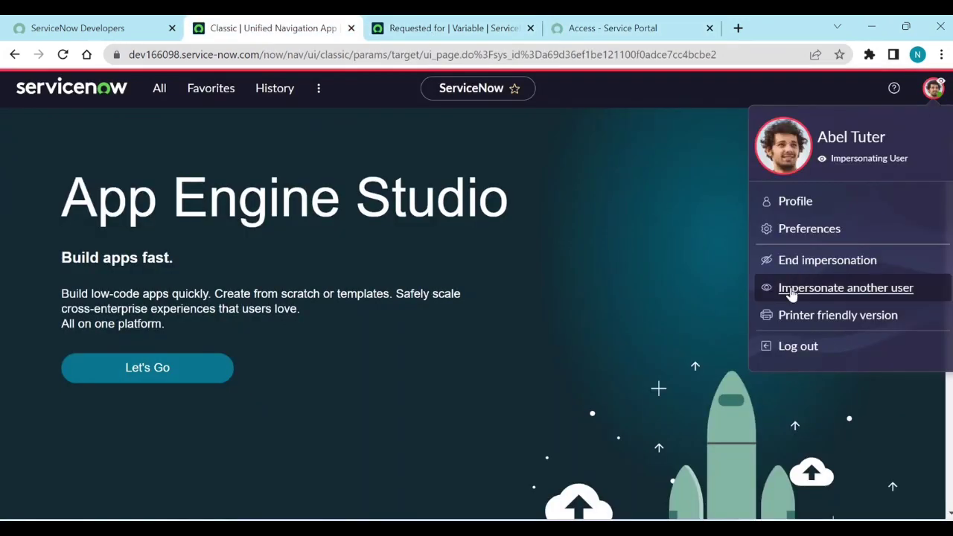
left_click(804, 260)
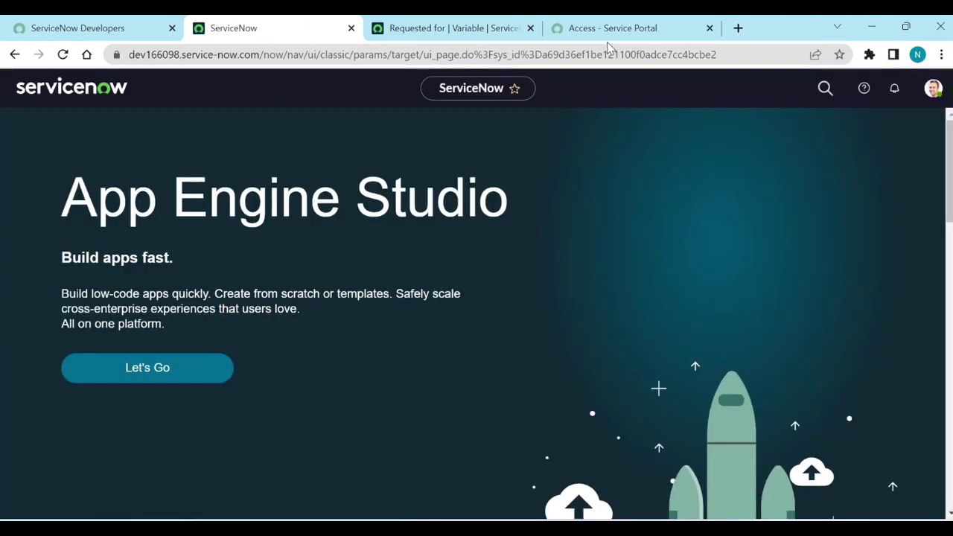
left_click(630, 27)
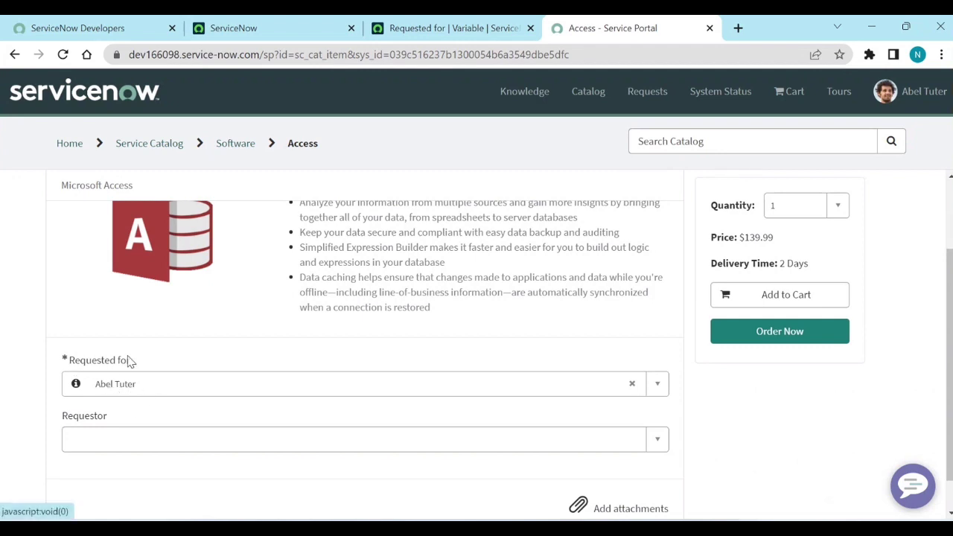
left_click(451, 29)
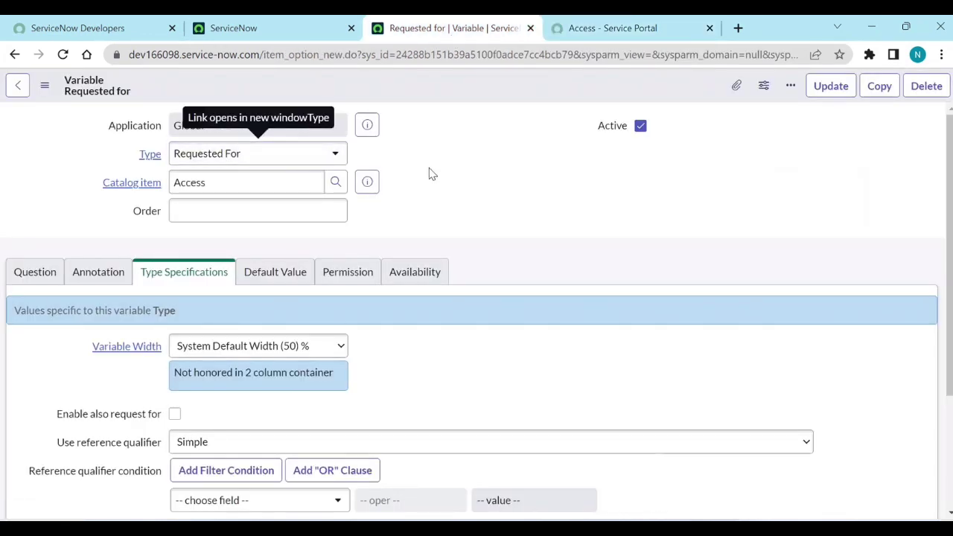
Tick Enable also request for on the Requested for variable and save the record.
scroll(429, 173, "down", 2)
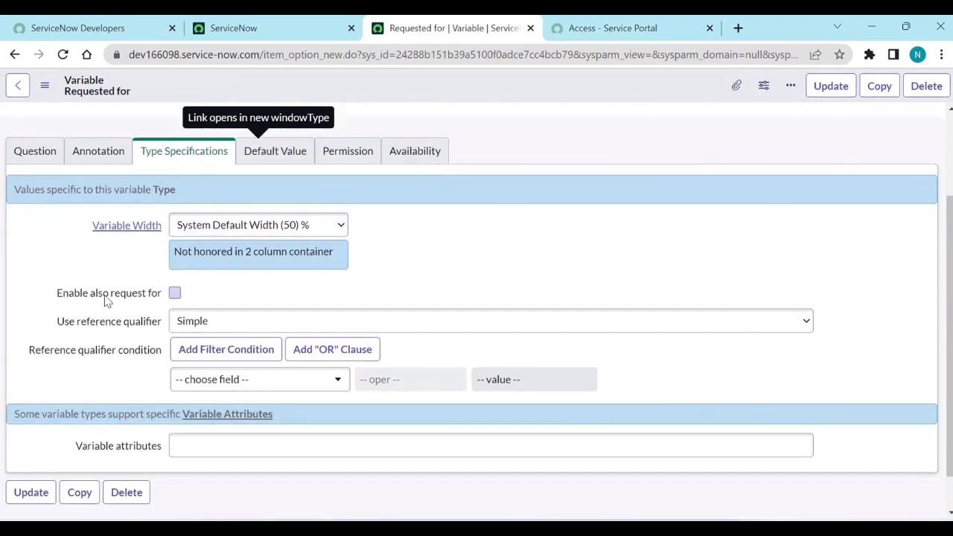
left_click(174, 294)
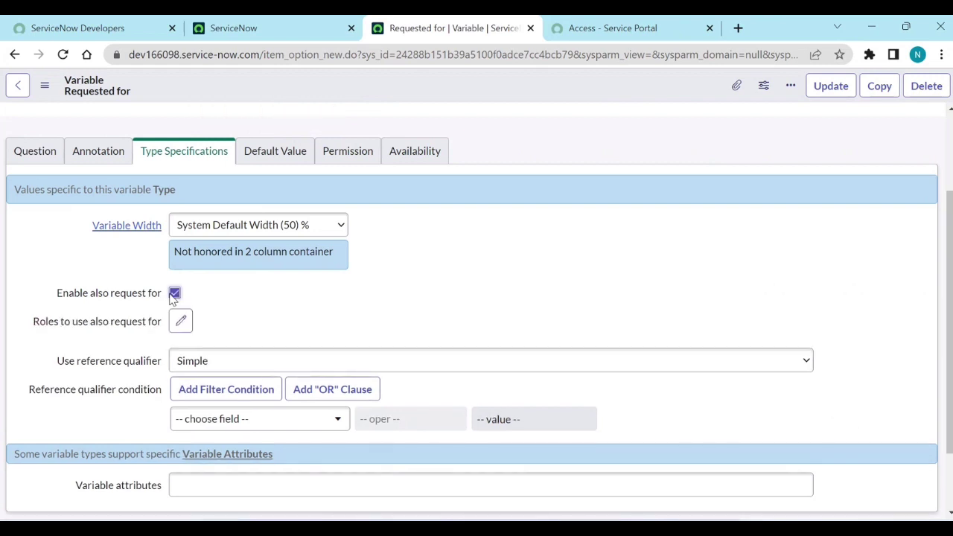
right_click(479, 76)
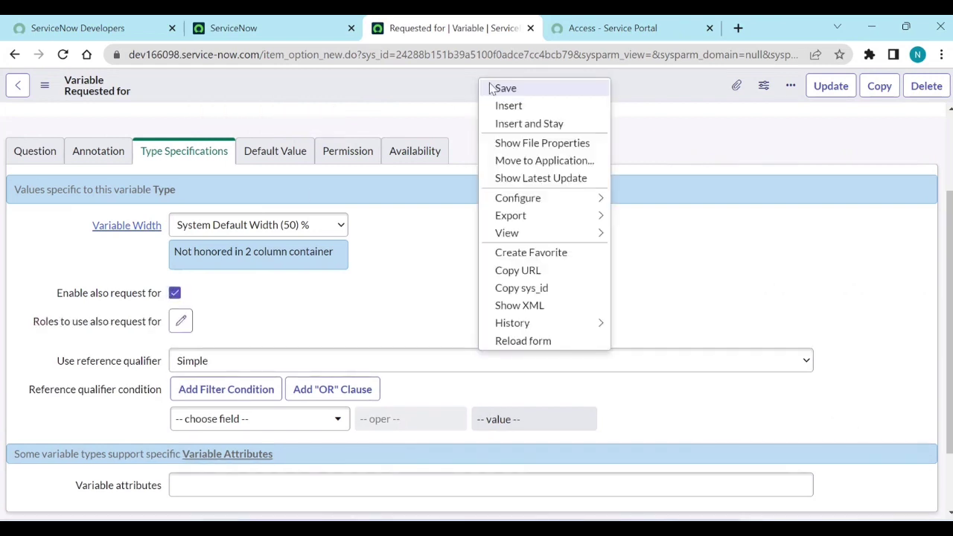
left_click(489, 86)
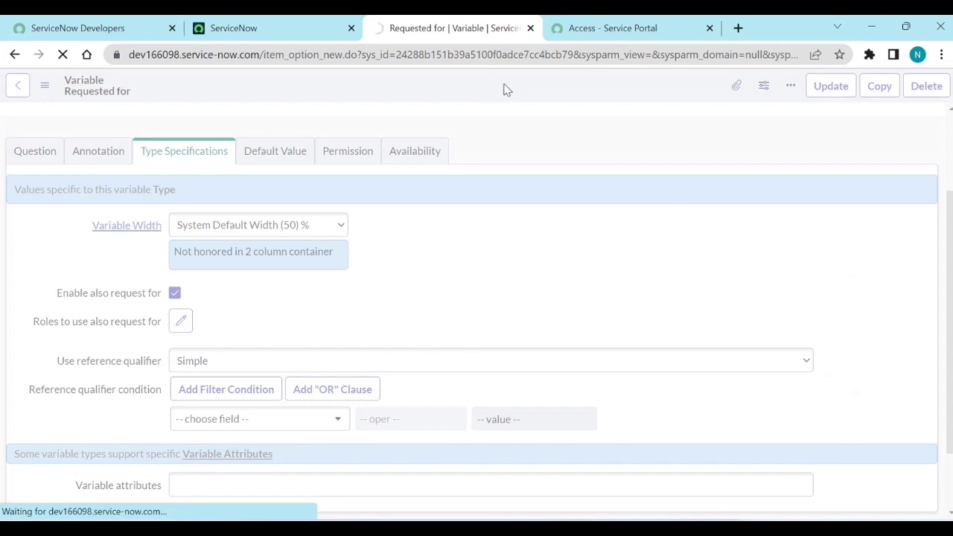
left_click(595, 34)
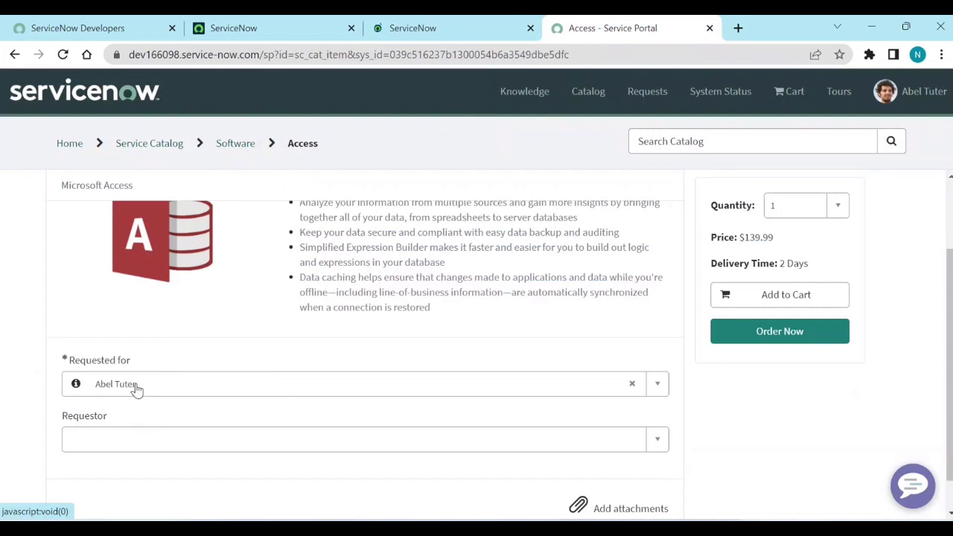
Review the variable's Type Specifications, then bring up the Access item in the Service Portal.
scroll(199, 332, "up", 2)
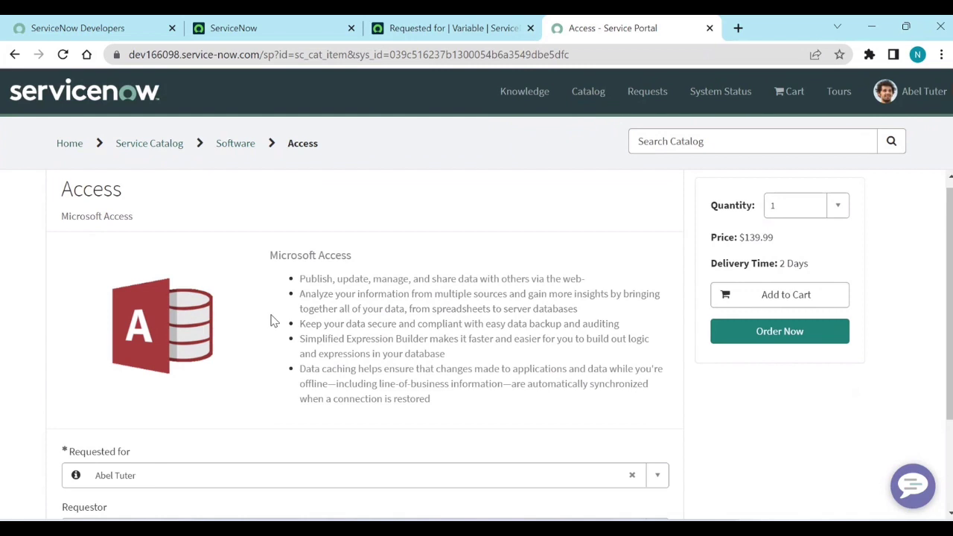
scroll(270, 320, "down", 1)
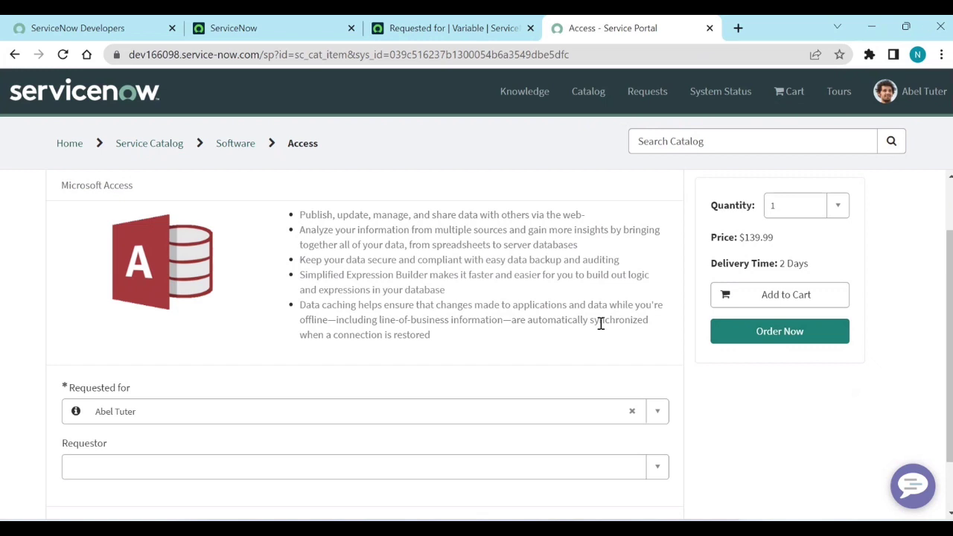
left_click(449, 34)
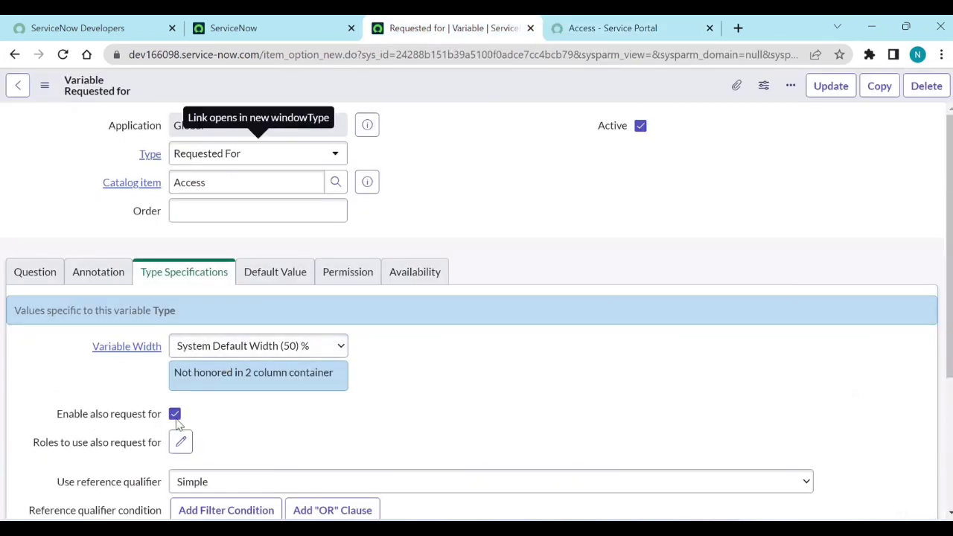
left_click(648, 30)
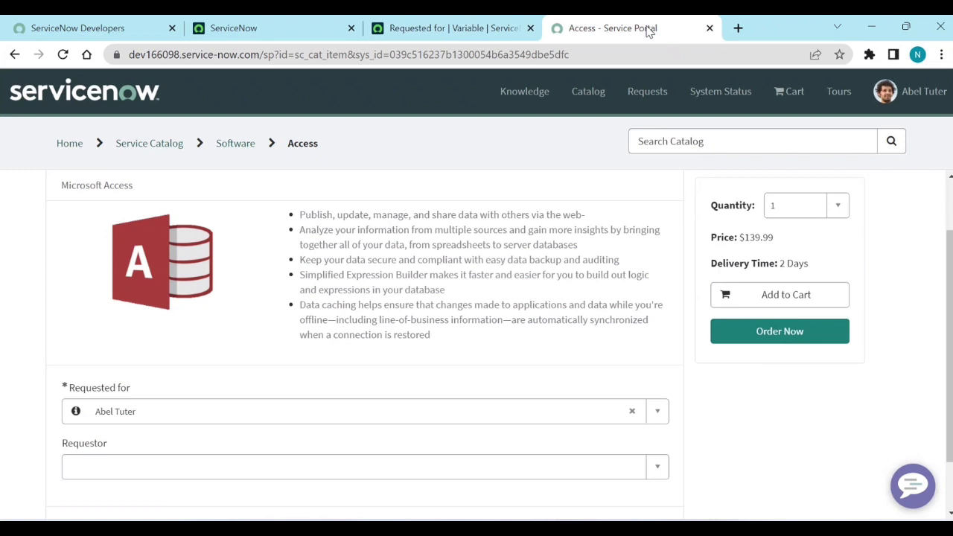
Reload the portal Access page and reveal the Also request for field beside Requested for.
left_click(63, 56)
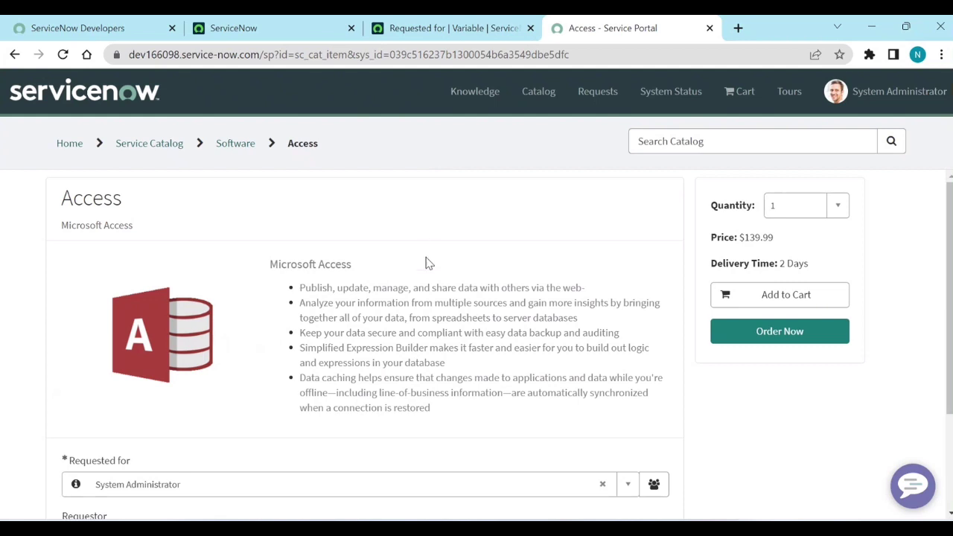
scroll(428, 260, "down", 2)
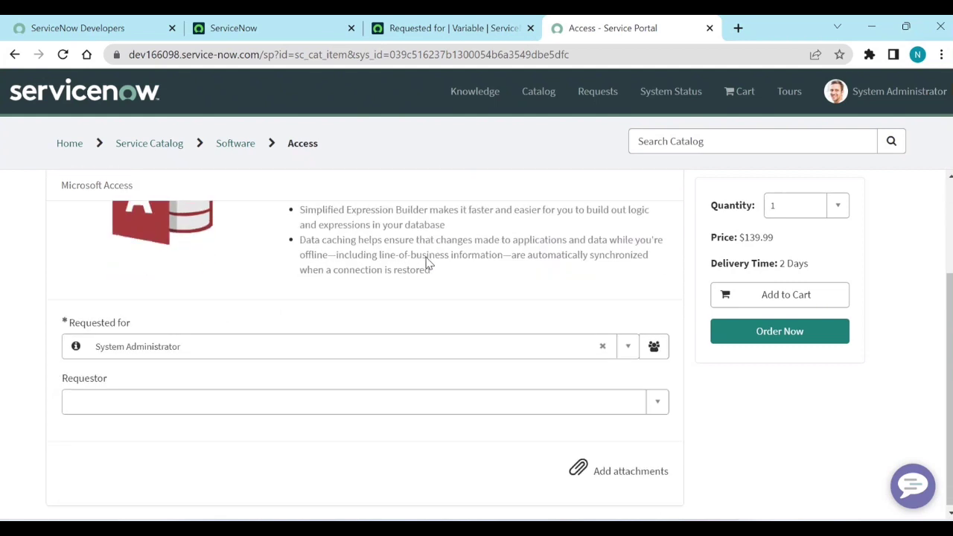
left_click(655, 348)
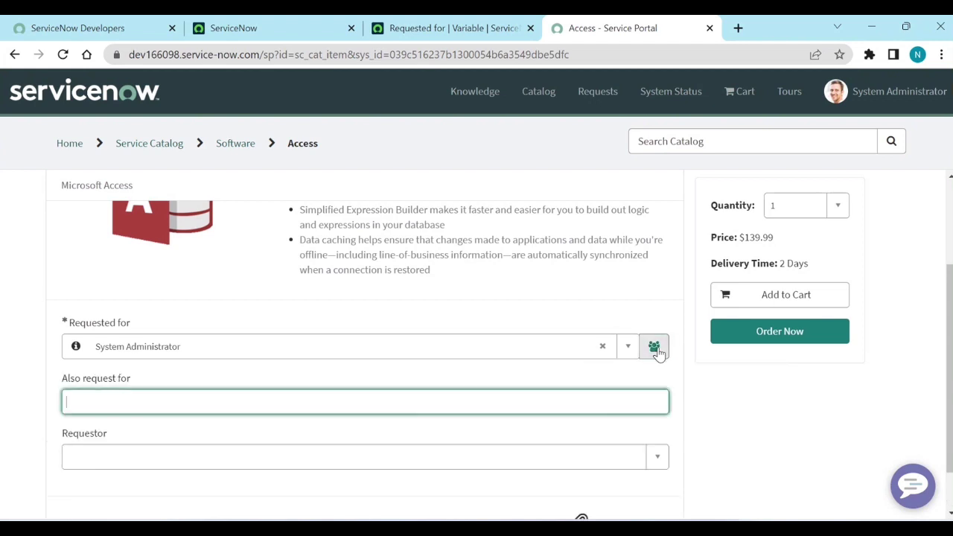
Add three users from the dropdown to the Also request for field.
left_click(151, 409)
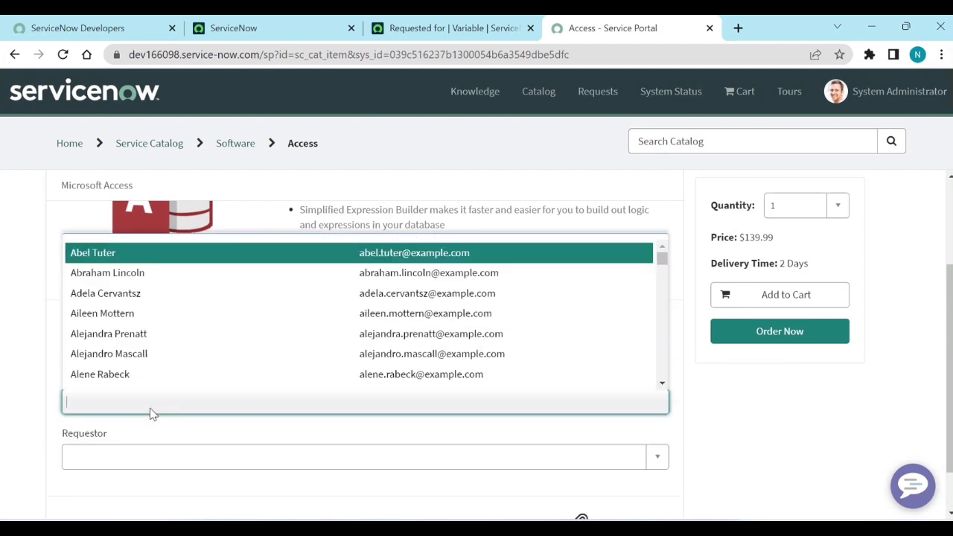
left_click(131, 256)
left_click(469, 402)
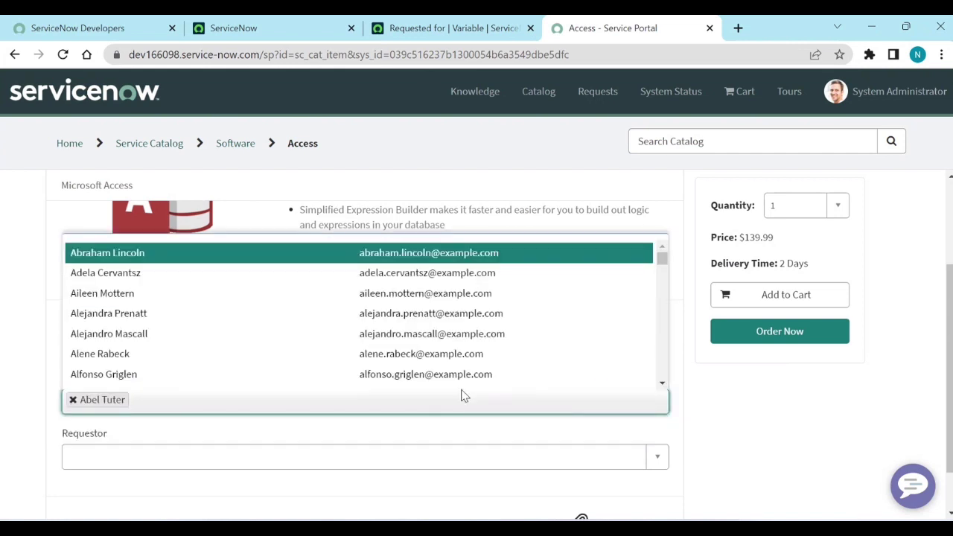
left_click(380, 293)
left_click(363, 412)
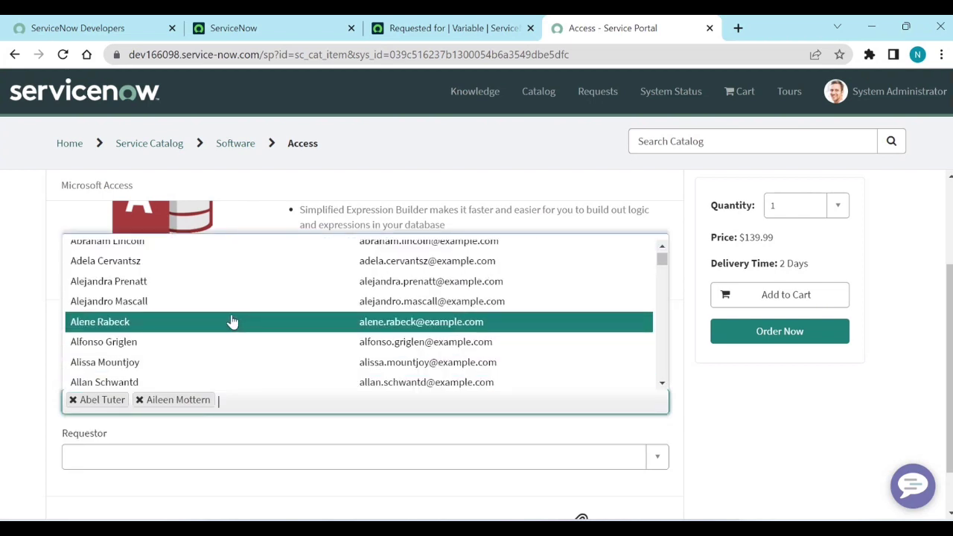
left_click(245, 280)
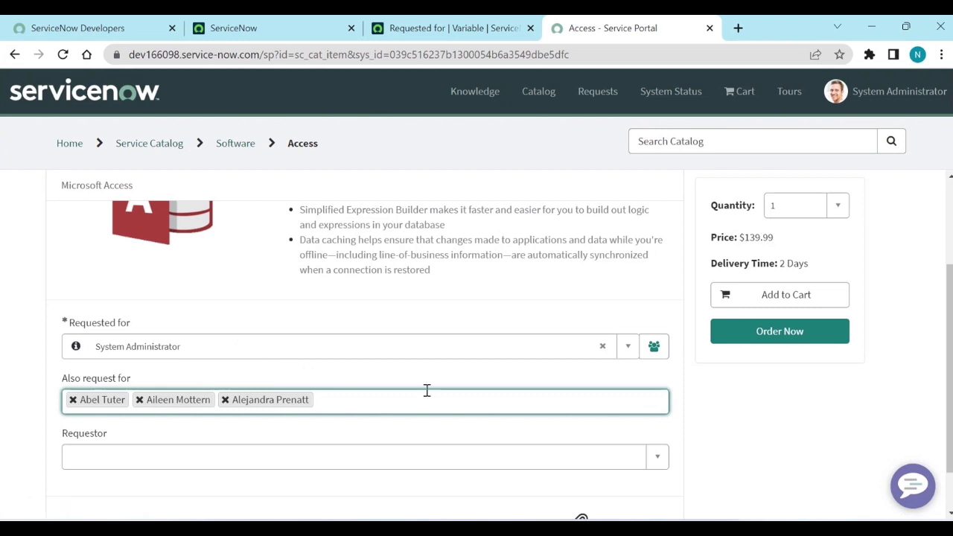
Move admin into Roles to use also request for on the Requested for variable and save it.
left_click(446, 37)
scroll(318, 355, "down", 1)
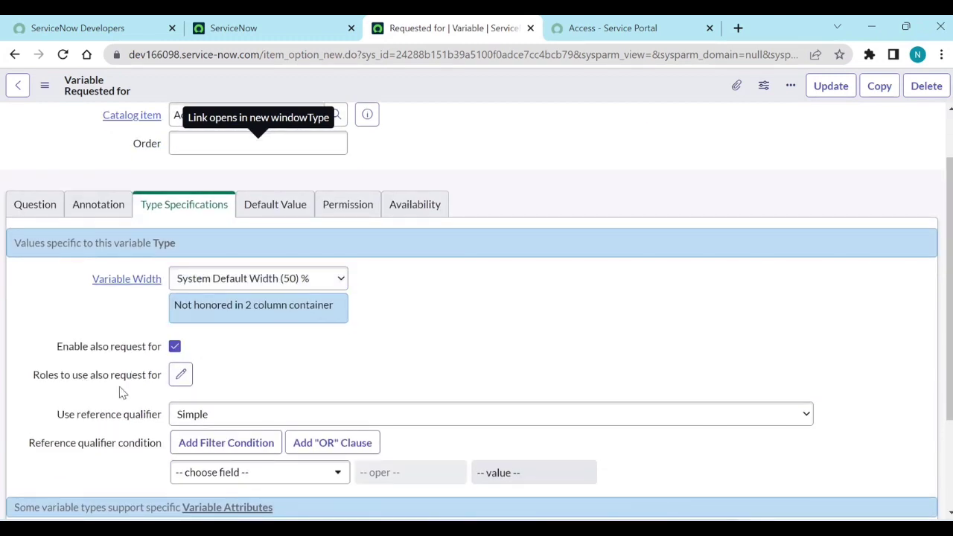
left_click(614, 38)
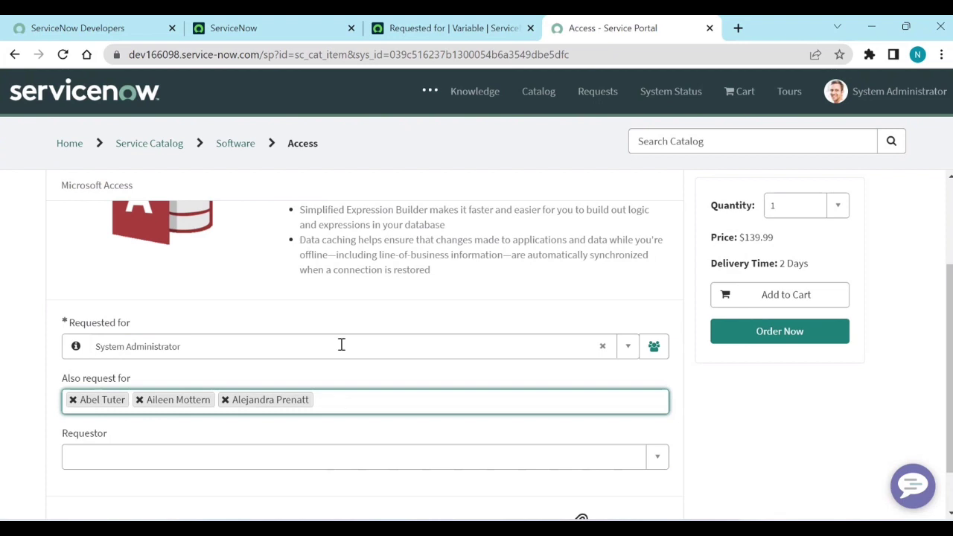
left_click(417, 27)
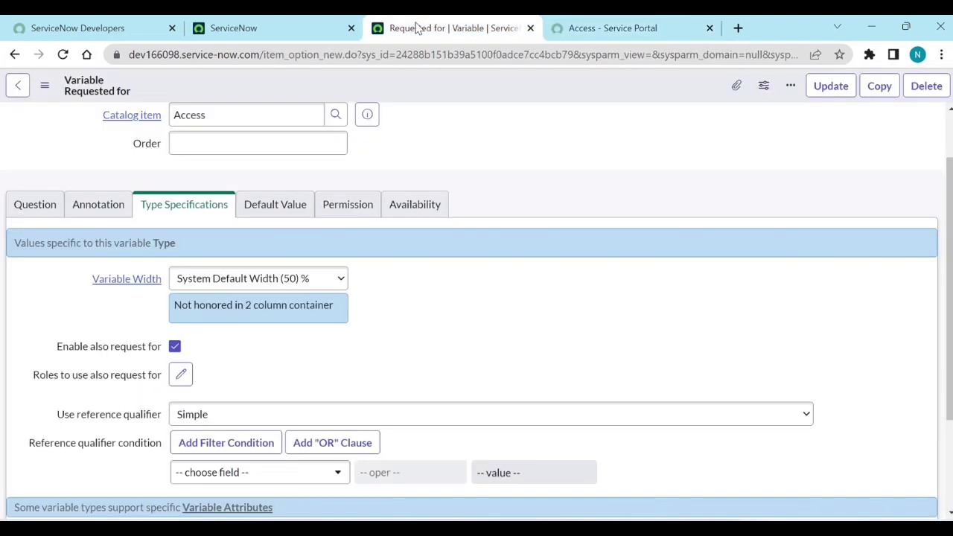
left_click(178, 378)
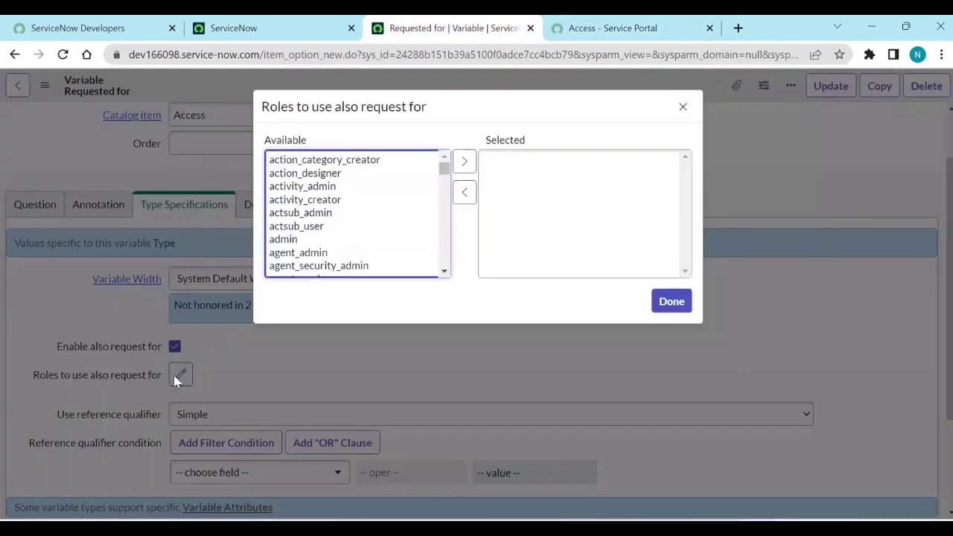
left_click(294, 240)
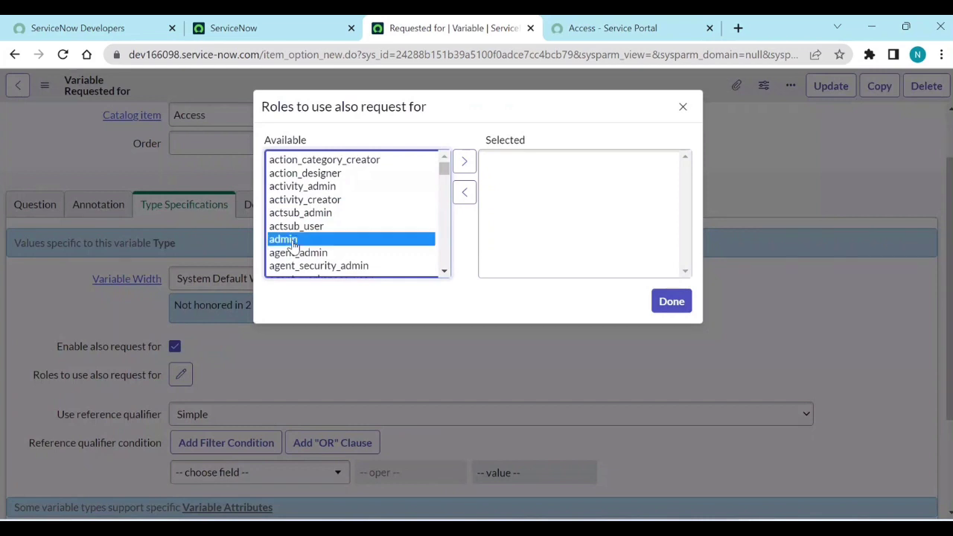
left_click(464, 161)
left_click(669, 306)
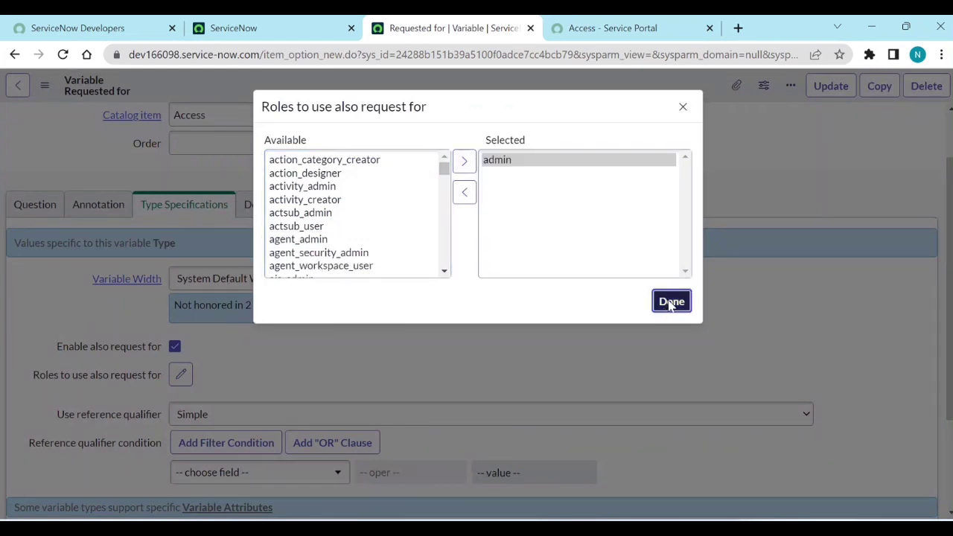
right_click(494, 89)
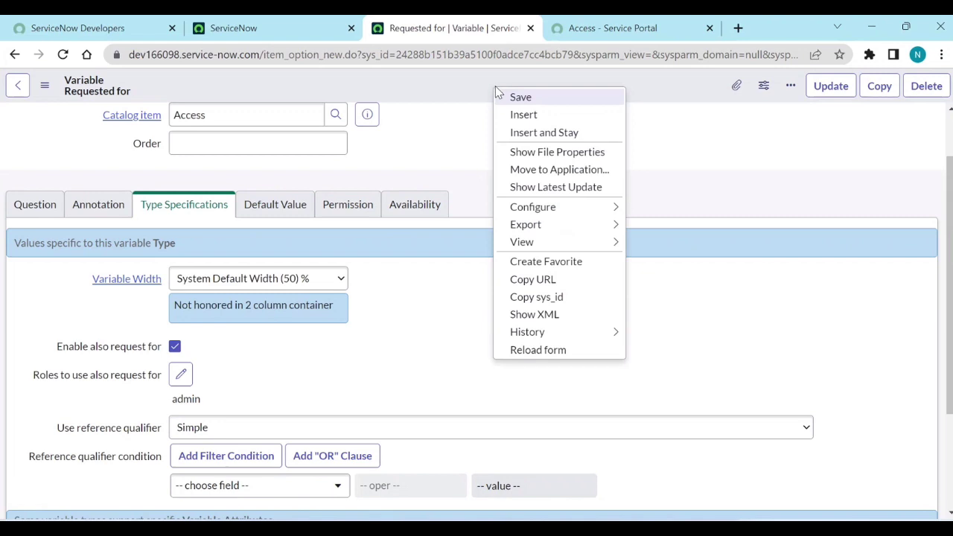
left_click(506, 96)
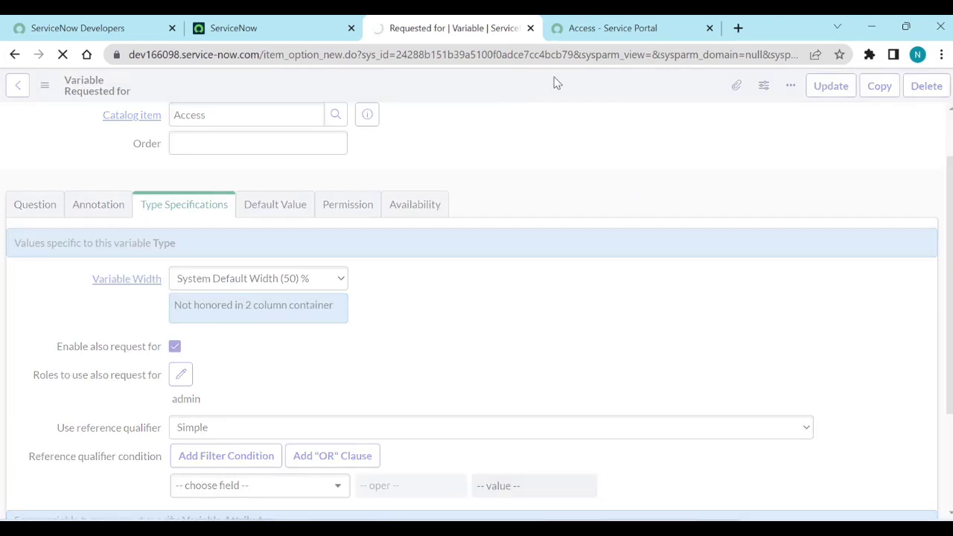
Reload the portal Access item as admin and confirm the Also request for field still appears.
left_click(595, 37)
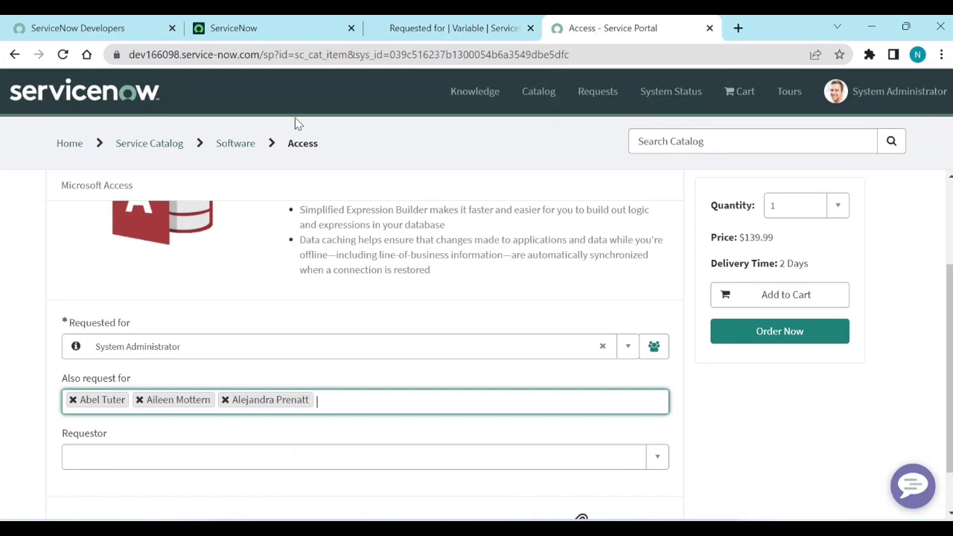
left_click(63, 54)
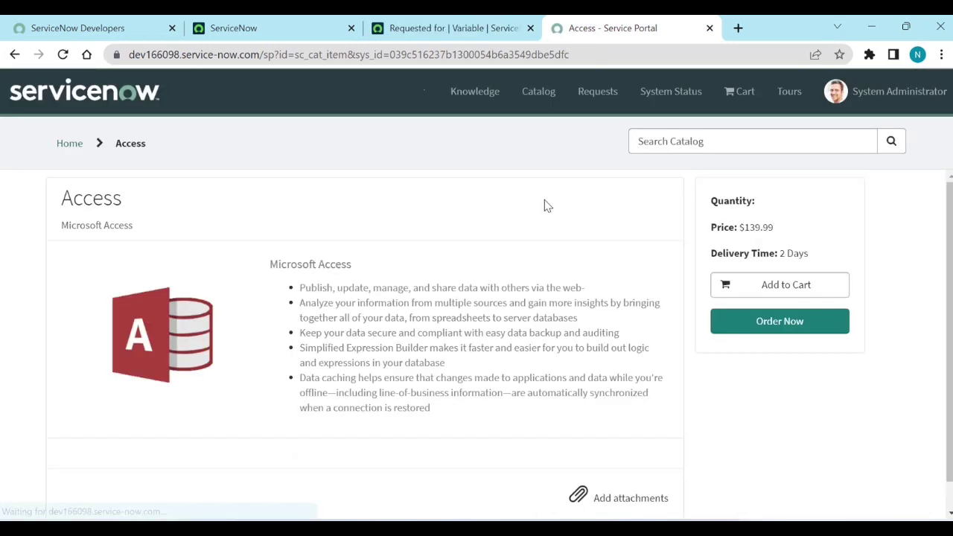
scroll(641, 501, "down", 1)
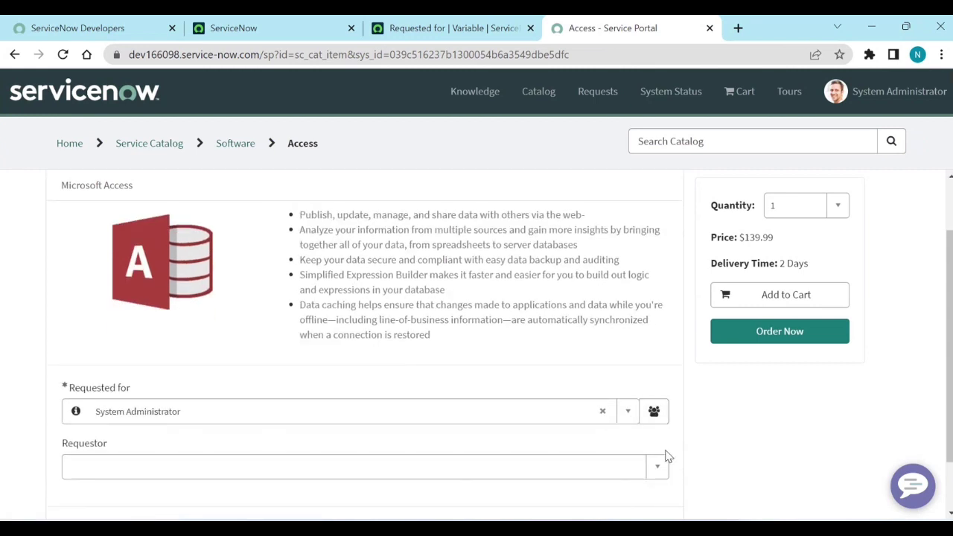
left_click(653, 411)
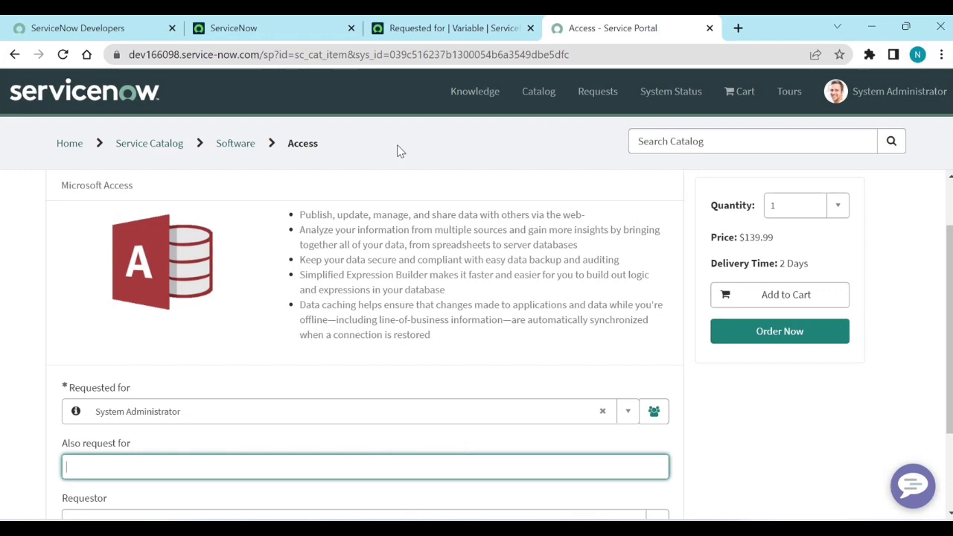
left_click(293, 26)
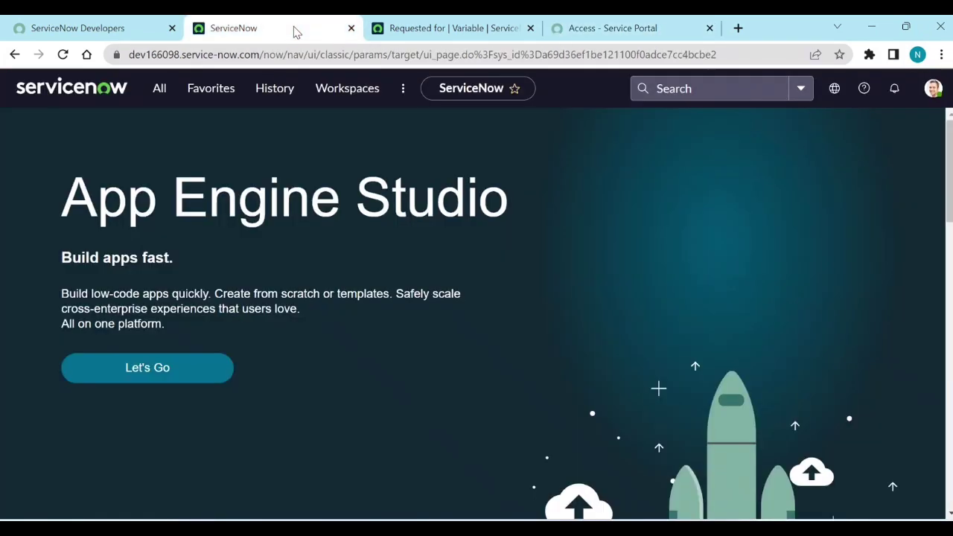
Impersonate the recently used non-admin user.
left_click(933, 88)
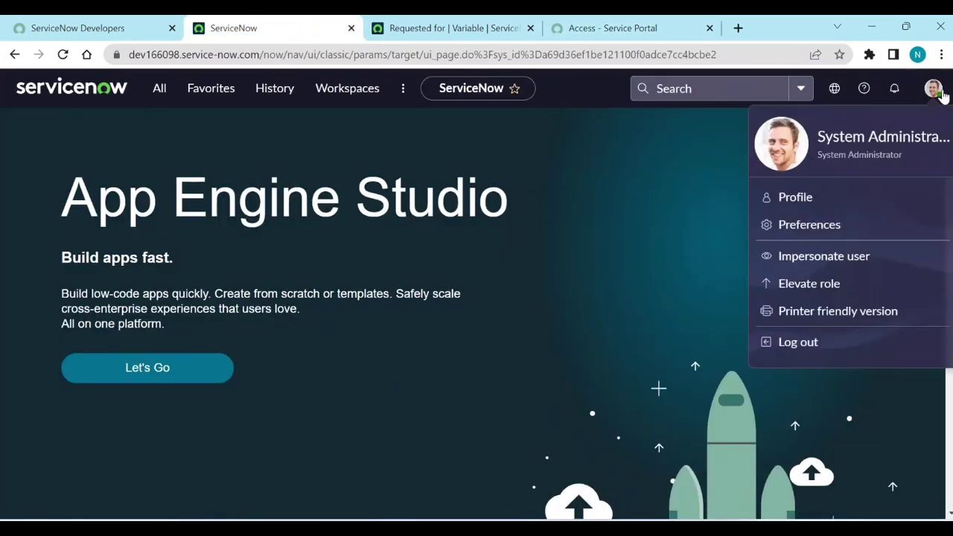
left_click(813, 257)
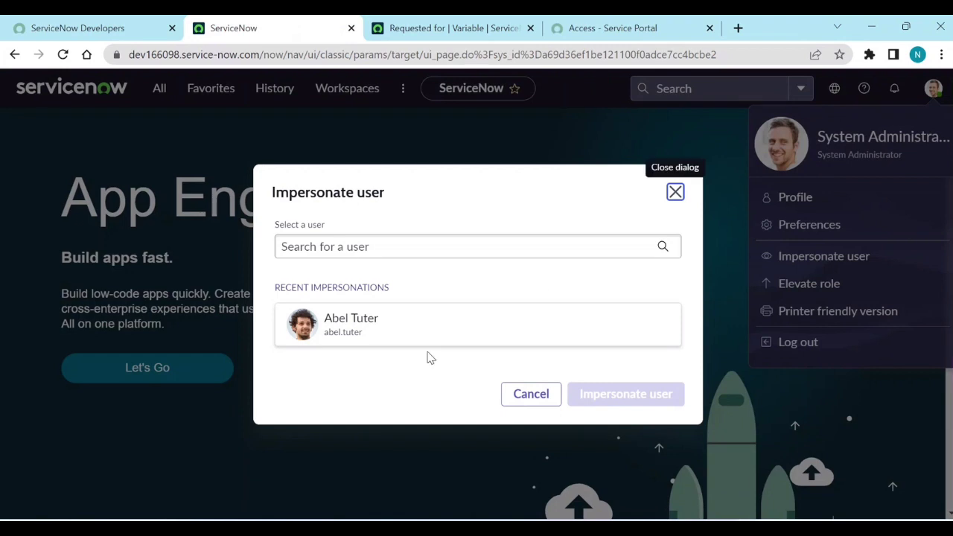
left_click(457, 334)
left_click(602, 398)
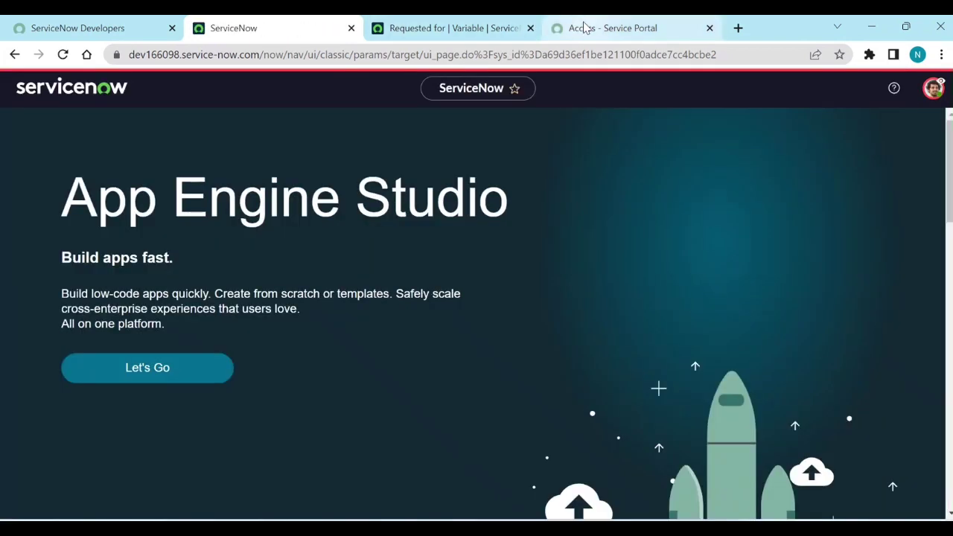
Reload the portal Access item to confirm Also request for is gone, then return to the variable form.
left_click(566, 28)
left_click(63, 54)
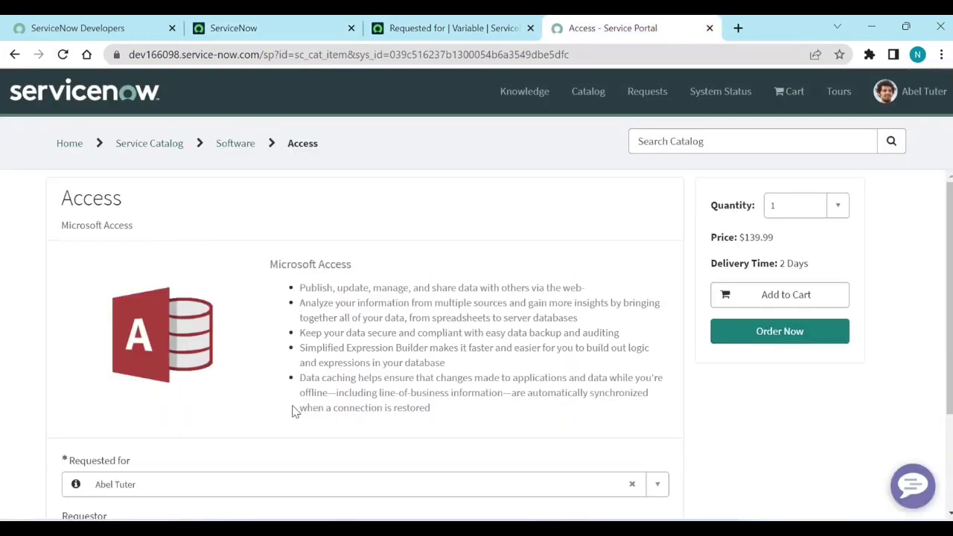
scroll(293, 410, "down", 2)
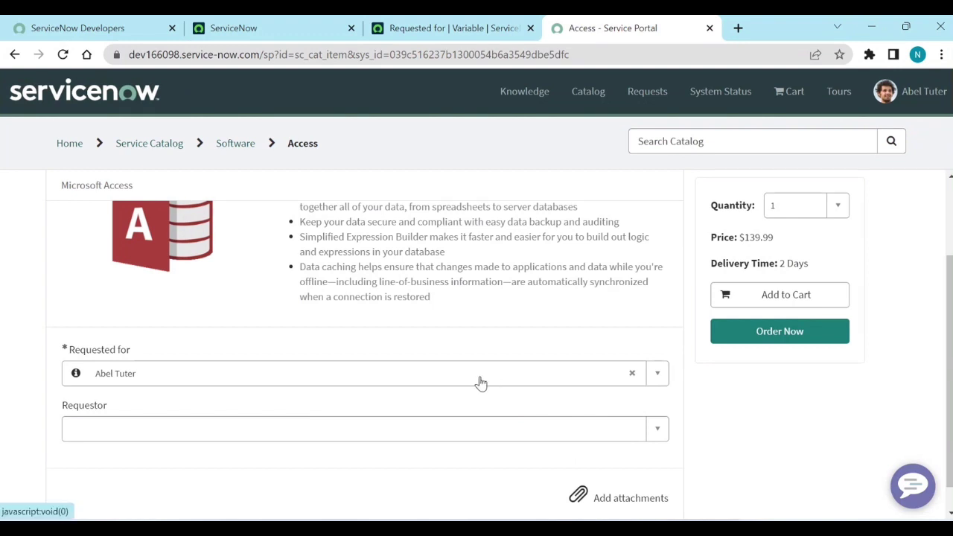
left_click(438, 36)
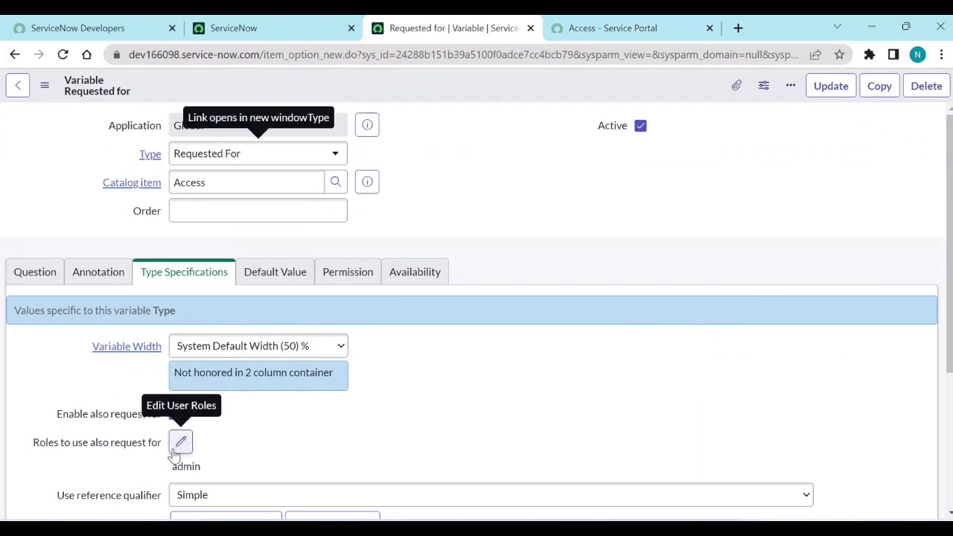
Scroll through Type Specifications showing Enable also request for checked and limited to admin.
scroll(268, 451, "down", 1)
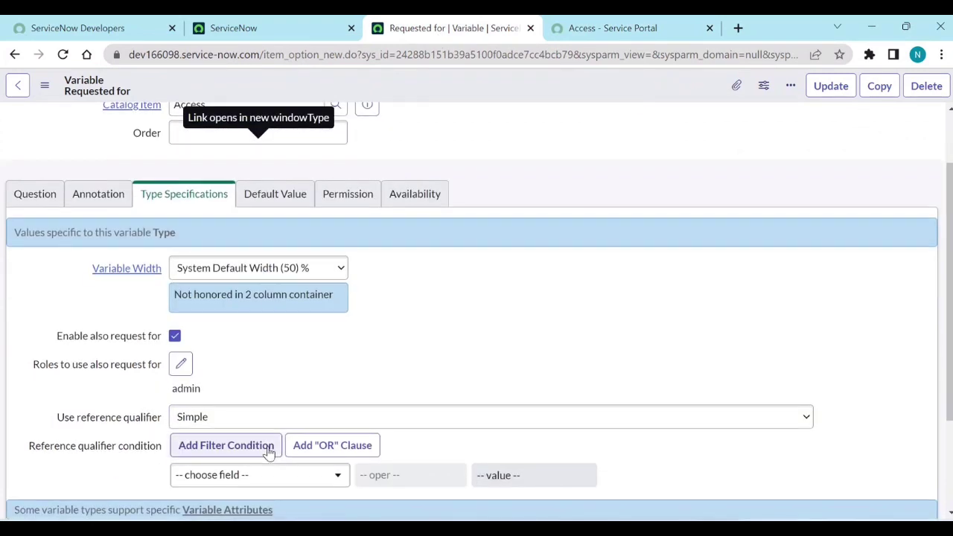
scroll(267, 450, "up", 1)
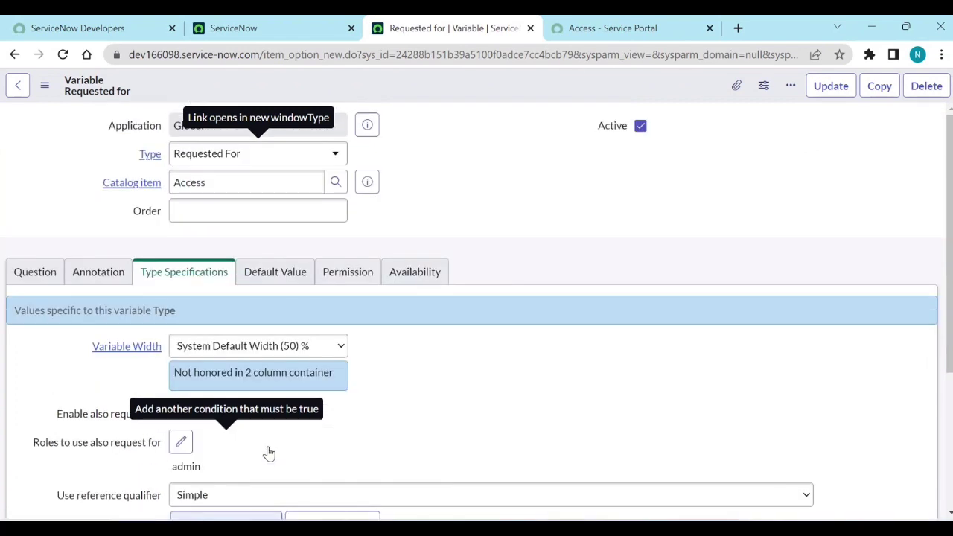